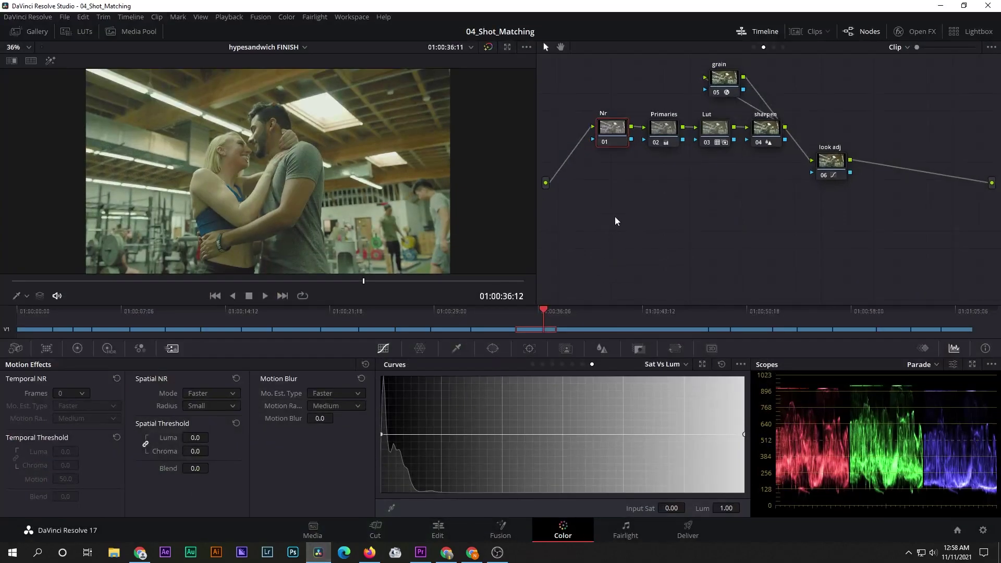
# Reset all grades and nodes on the gym clip, then try Color > Nodes > Next Node
pyautogui.rightClick(616, 215)
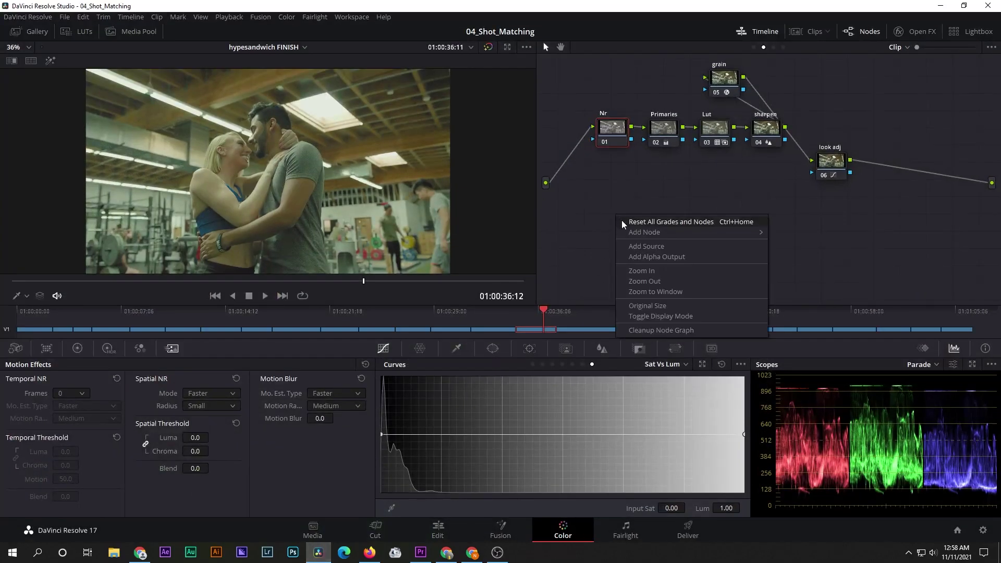
pyautogui.click(622, 221)
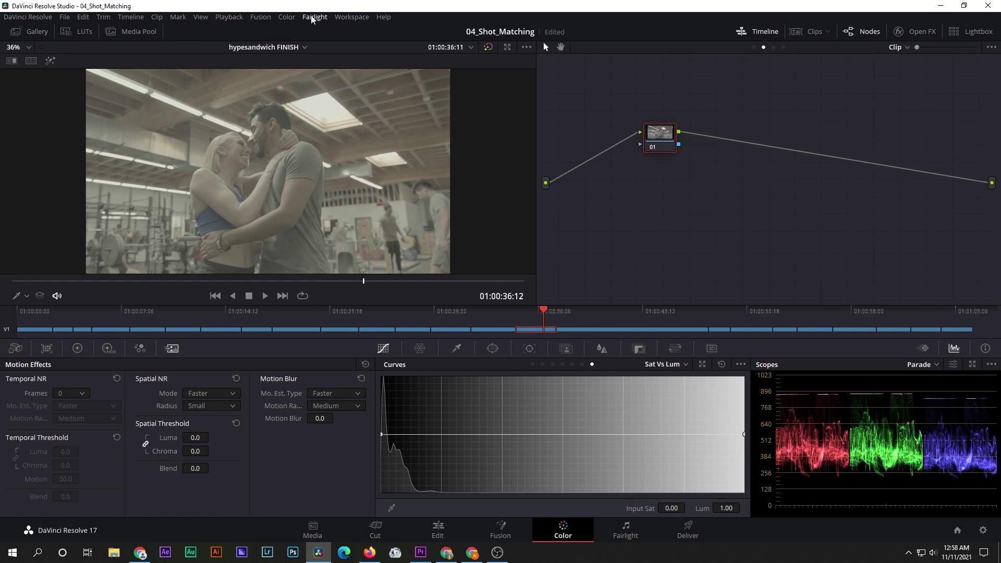
pyautogui.click(287, 17)
pyautogui.moveTo(296, 32)
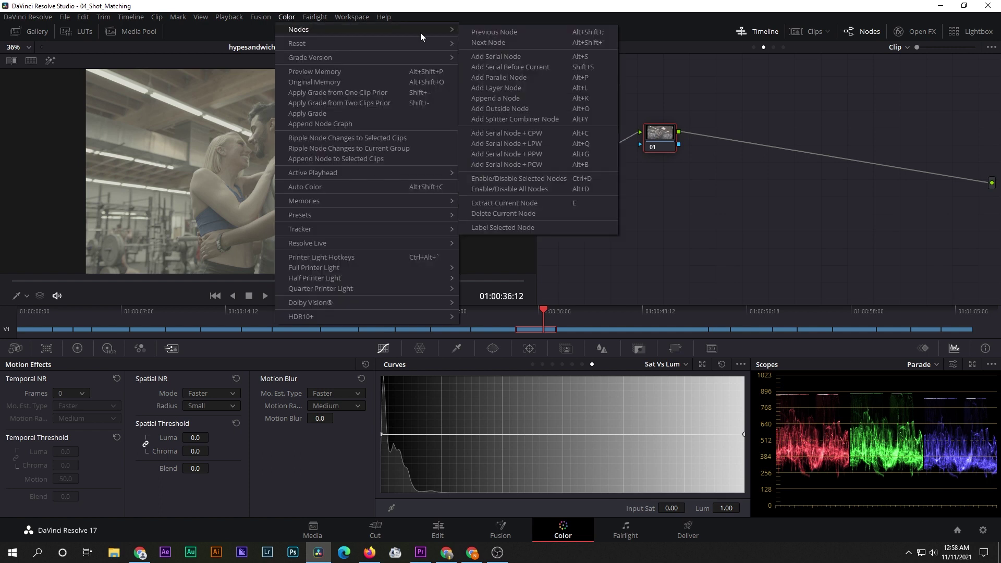
pyautogui.click(504, 42)
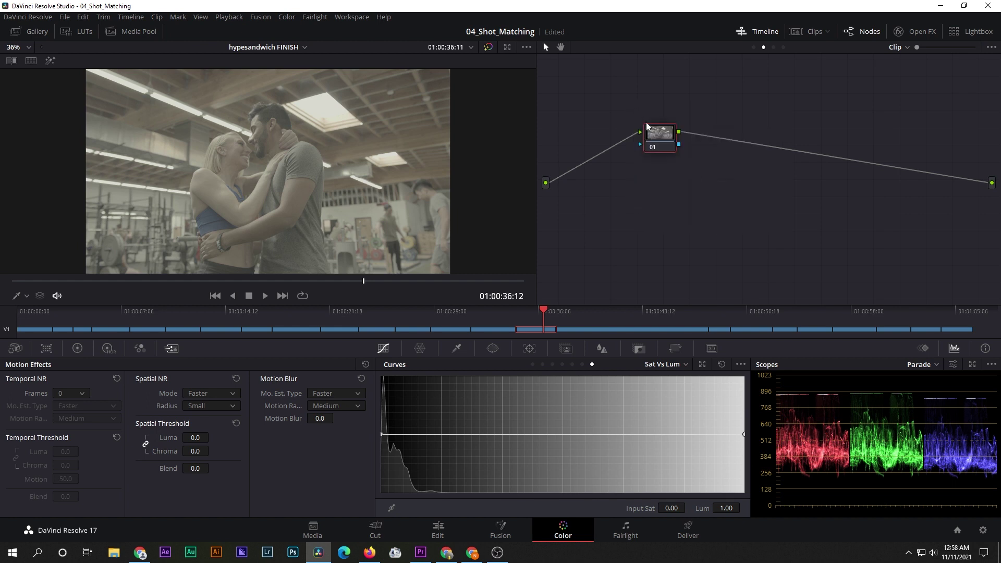
# Add serial nodes with Alt+S and label node 01 'Nr'
pyautogui.hotkey('alt', 's')
pyautogui.hotkey('alt', 's')
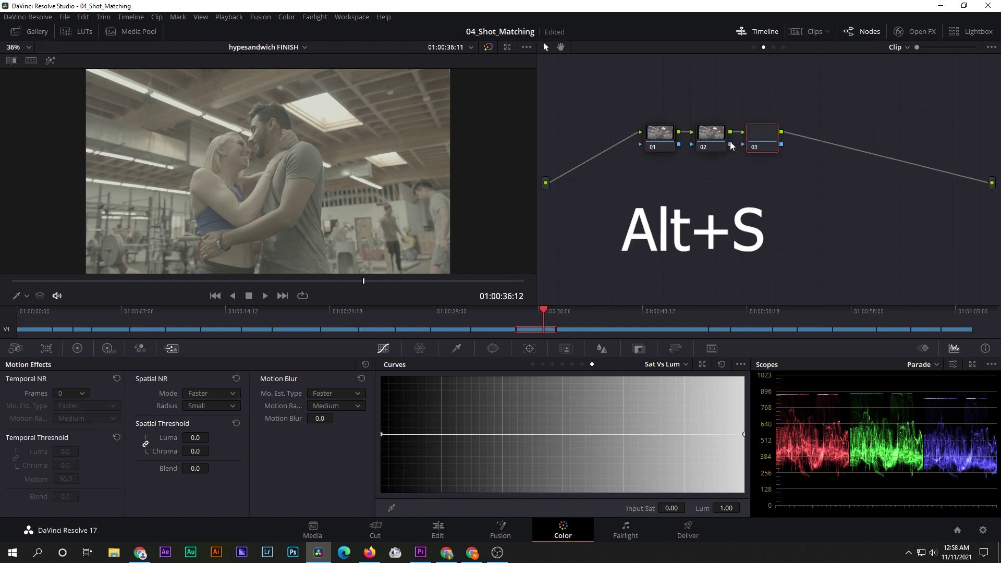
pyautogui.hotkey('alt', 's')
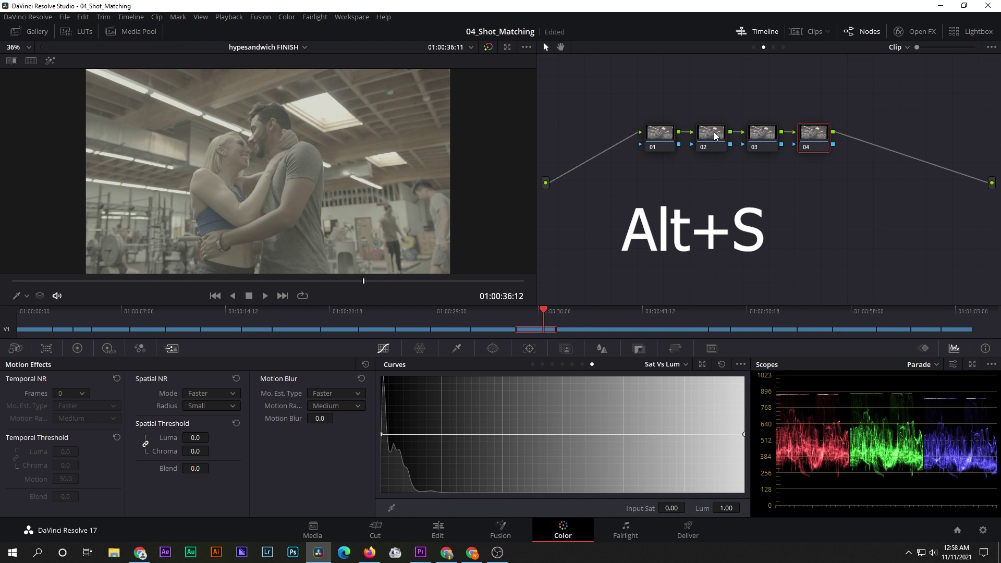
pyautogui.hotkey('alt', 's')
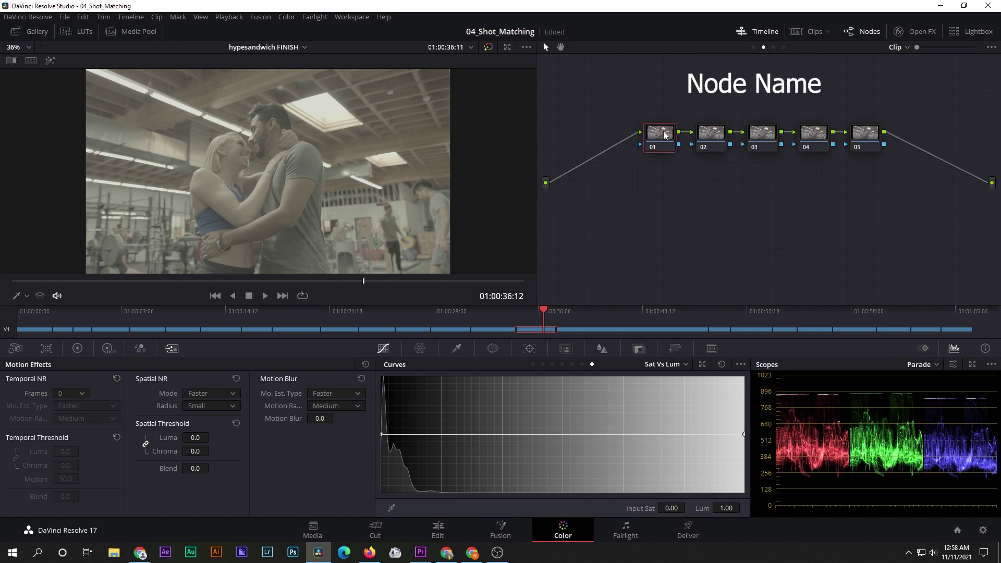
pyautogui.rightClick(665, 134)
pyautogui.click(691, 157)
pyautogui.write('Nr')
# Label node 02 'Primary' and node 03 'Lut'
pyautogui.rightClick(719, 152)
pyautogui.click(738, 161)
pyautogui.write('mary')
pyautogui.press('Return')
pyautogui.rightClick(761, 132)
pyautogui.click(799, 155)
pyautogui.write('Lut')
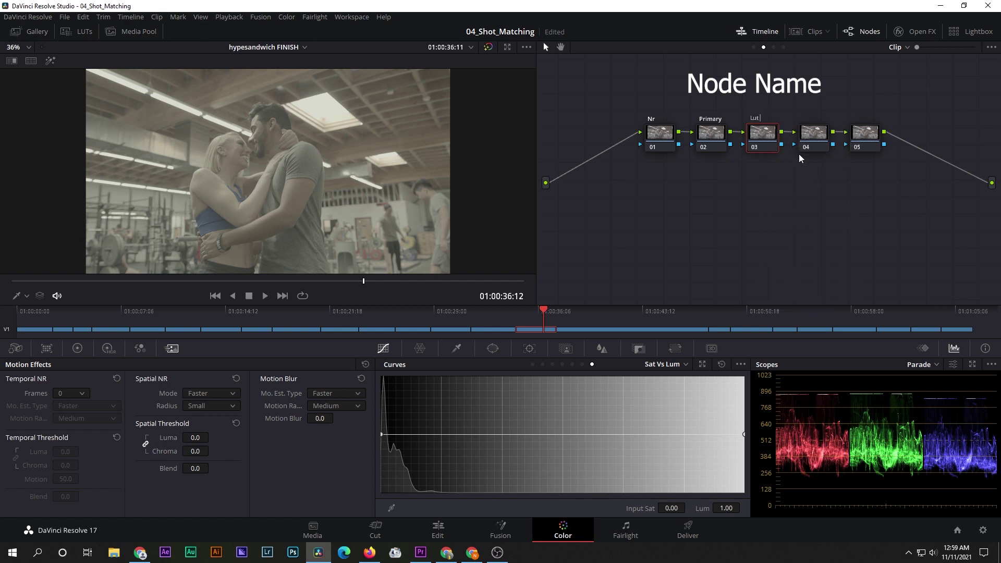
pyautogui.press('Return')
# Label node 04 'Sharp' and node 05 'Film Grain'
pyautogui.rightClick(812, 140)
pyautogui.click(820, 158)
pyautogui.write('Sha')
pyautogui.write('p')
pyautogui.press('Return')
pyautogui.click(867, 142)
pyautogui.rightClick(866, 143)
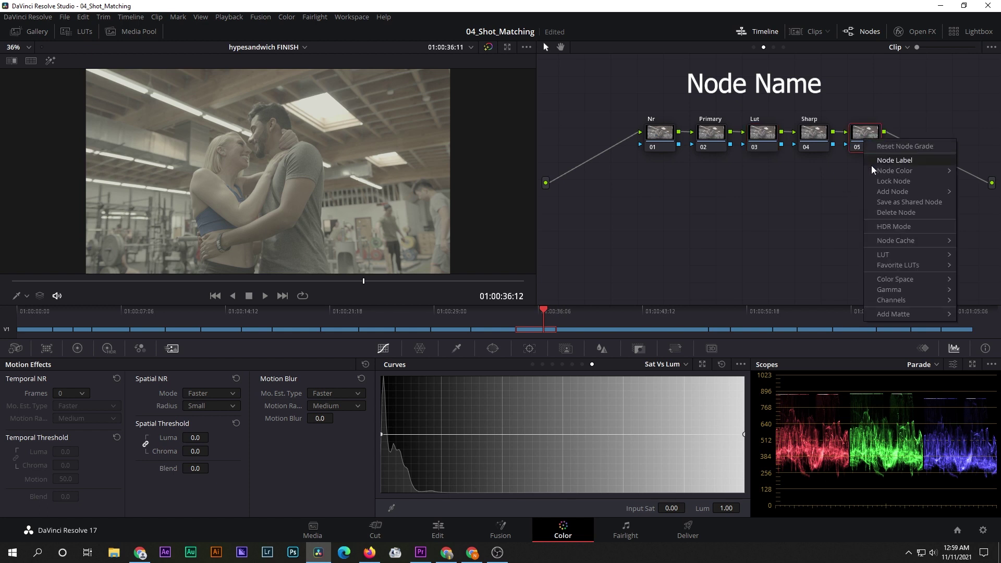
pyautogui.moveTo(873, 168)
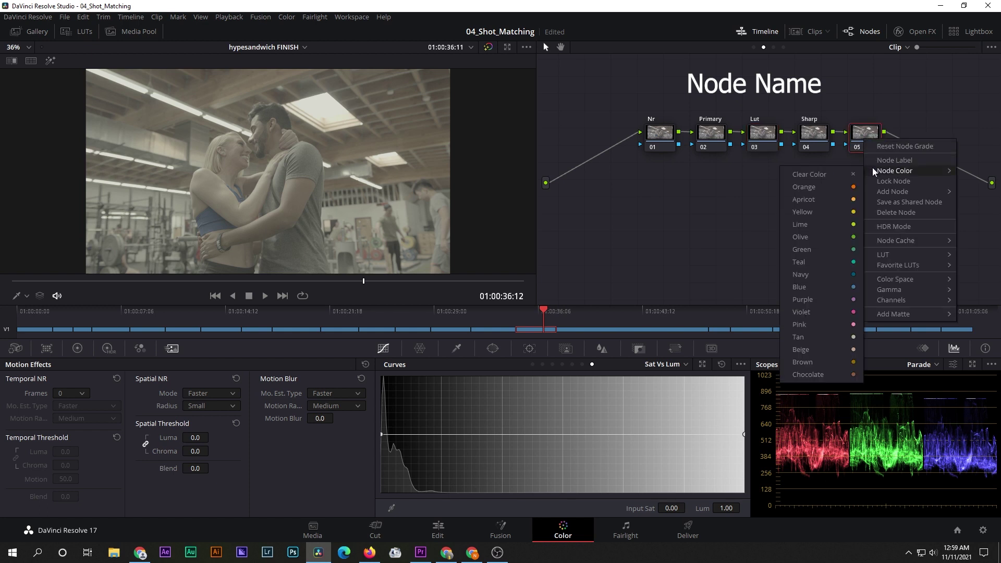
pyautogui.click(927, 160)
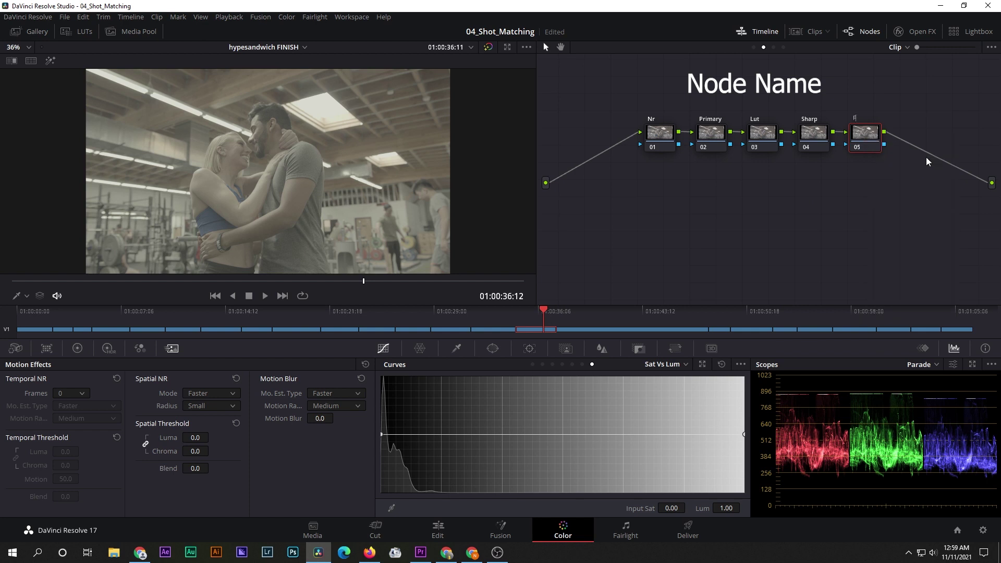
pyautogui.write('lm Grain')
pyautogui.press('Return')
# Move the five-node chain up and to the left, keeping node 01 current
pyautogui.moveTo(645, 83); pyautogui.dragTo(899, 160)
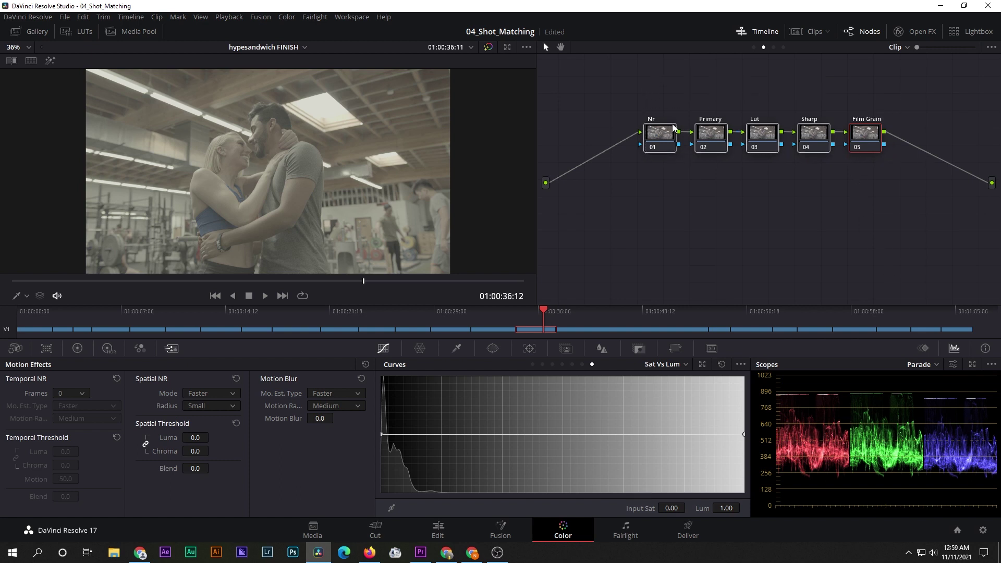
pyautogui.moveTo(673, 127); pyautogui.dragTo(650, 112)
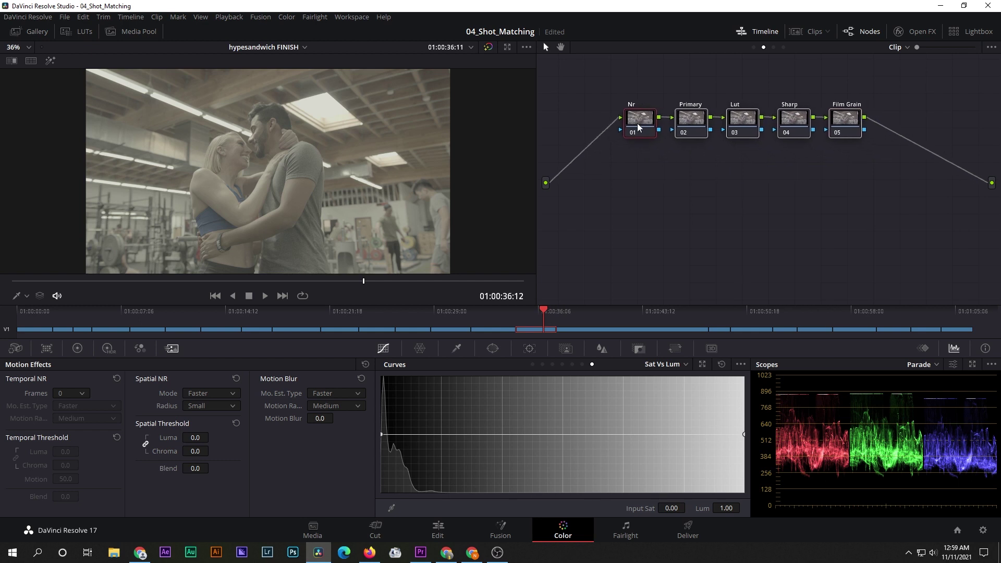
pyautogui.click(680, 195)
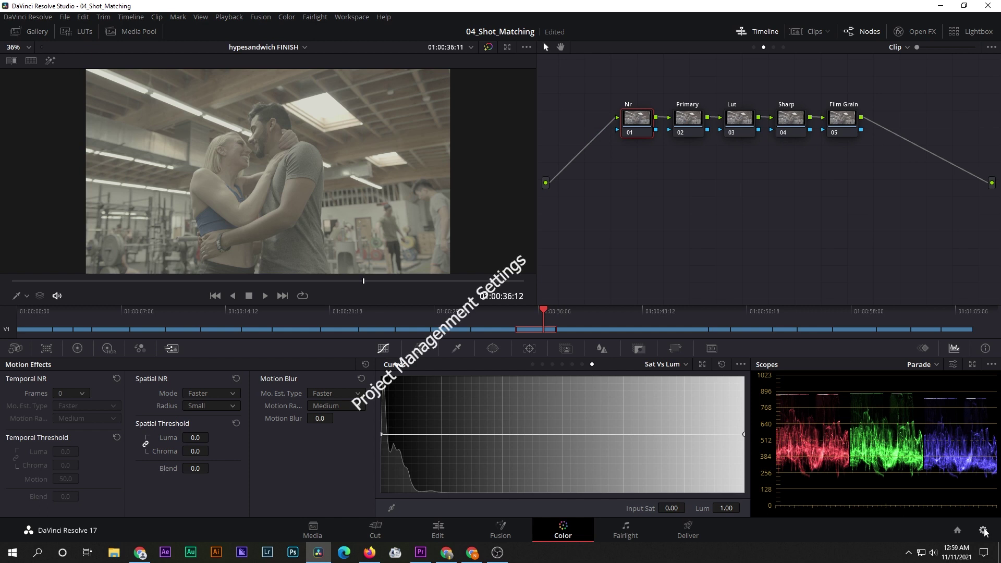
# Review Image Scaling and Color Management in Project Settings, then cancel without changes
pyautogui.click(984, 531)
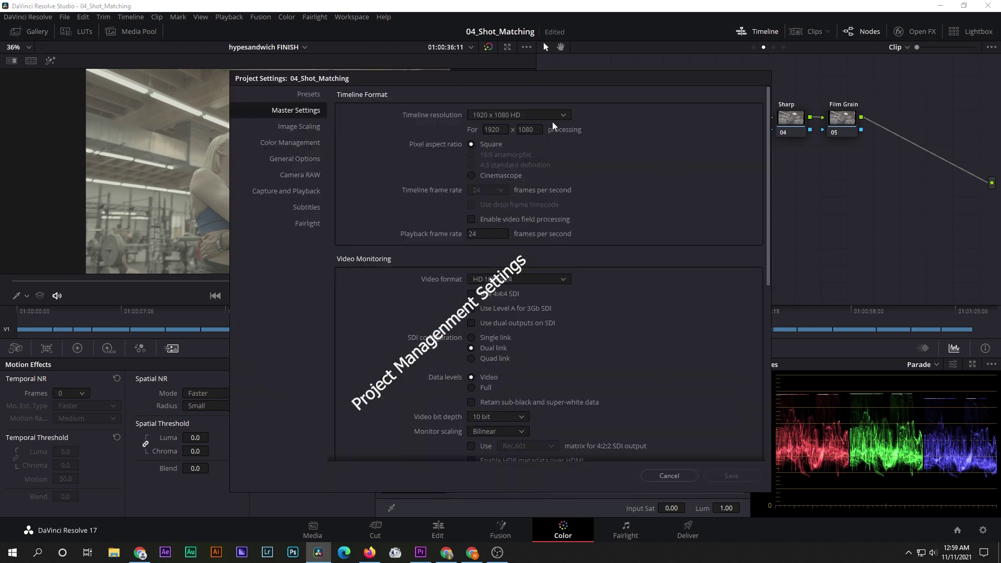
pyautogui.click(287, 127)
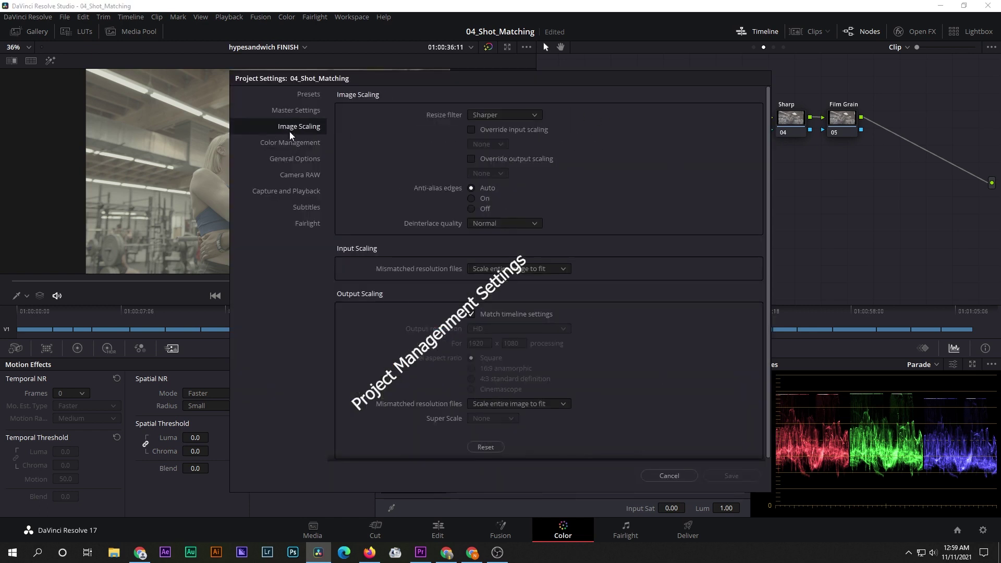
pyautogui.click(290, 143)
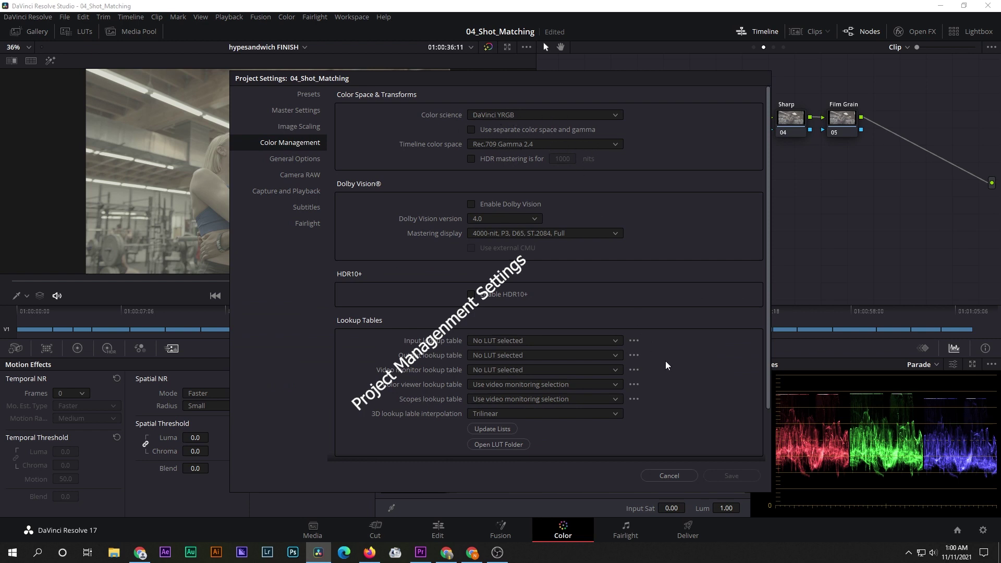
pyautogui.click(677, 475)
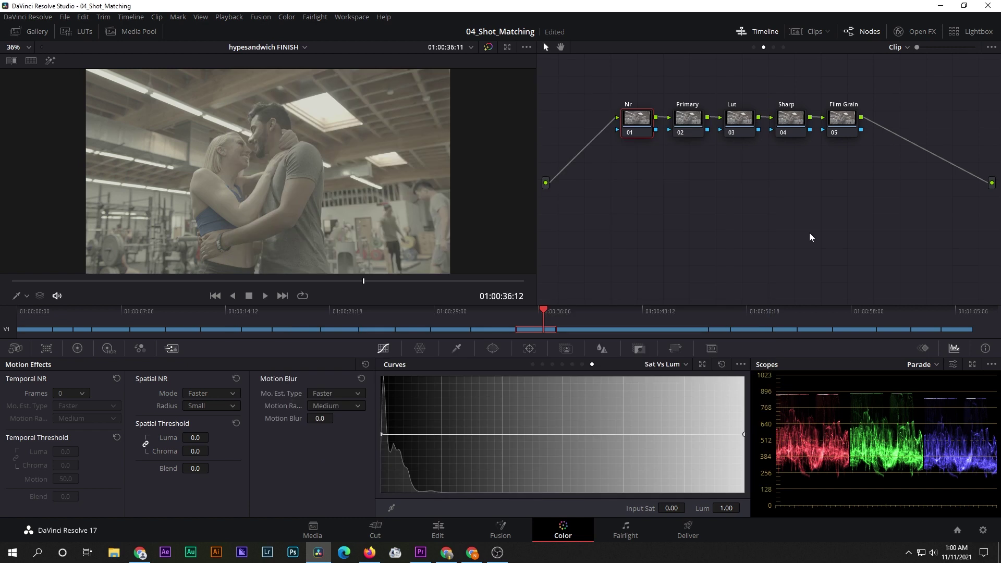
# On the Primary node's color wheels, raise Gamma to about 0.07 and ease Gain down
pyautogui.click(696, 129)
pyautogui.click(71, 350)
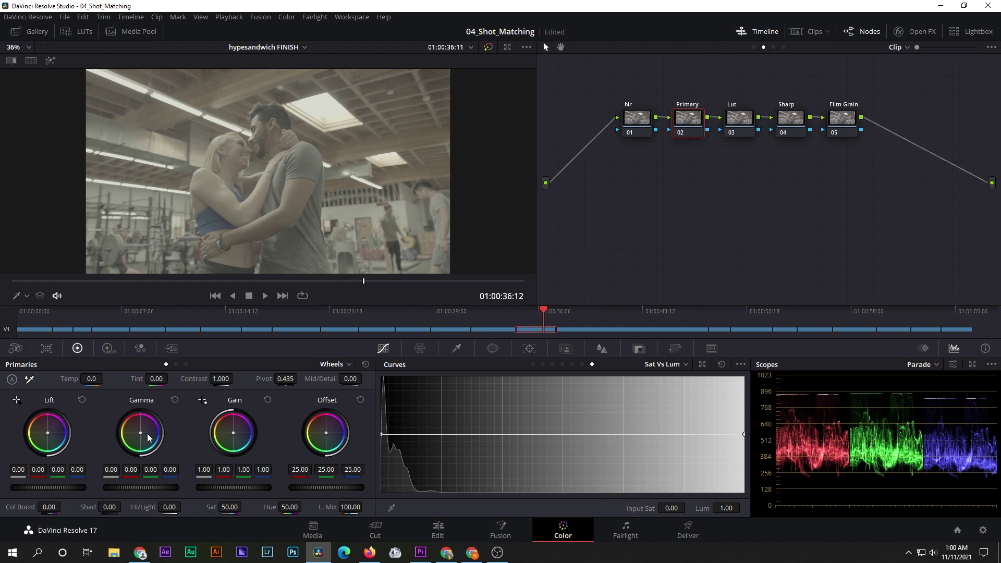
pyautogui.moveTo(133, 486); pyautogui.dragTo(139, 487)
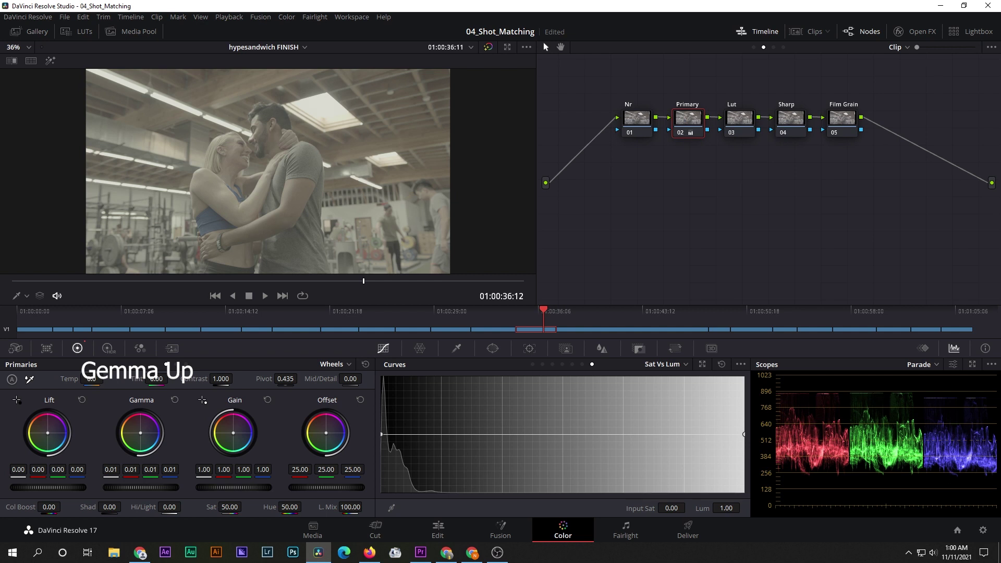
pyautogui.moveTo(141, 487); pyautogui.dragTo(160, 488)
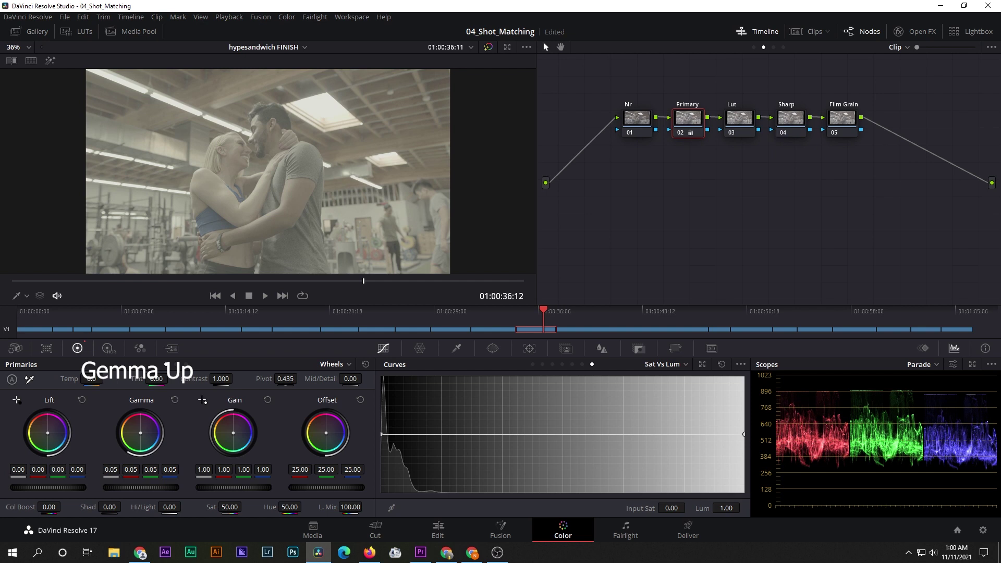
pyautogui.moveTo(159, 487); pyautogui.dragTo(167, 488)
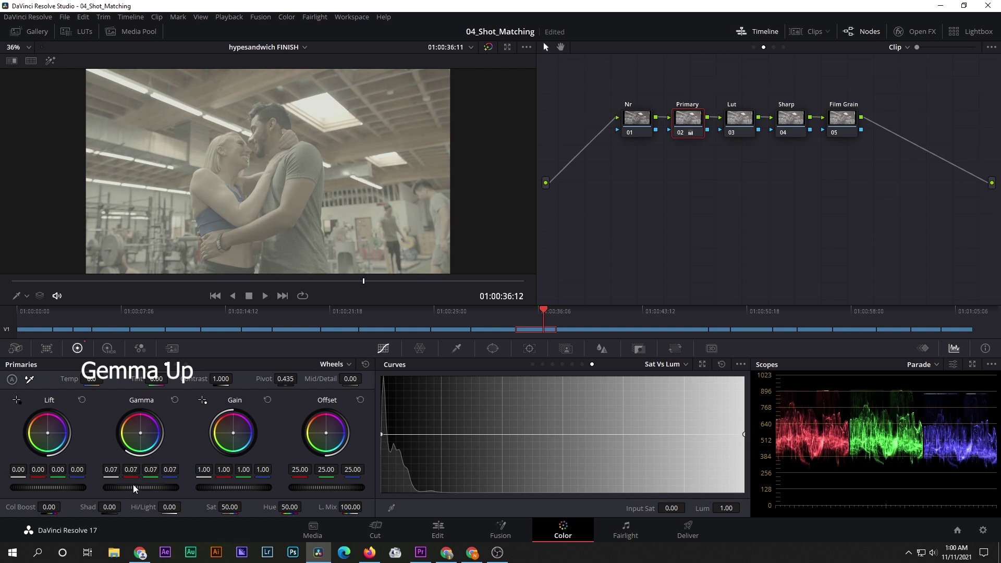
pyautogui.moveTo(131, 469)
pyautogui.mouseDown()
pyautogui.moveTo(264, 495)
pyautogui.moveTo(201, 488)
pyautogui.mouseUp()
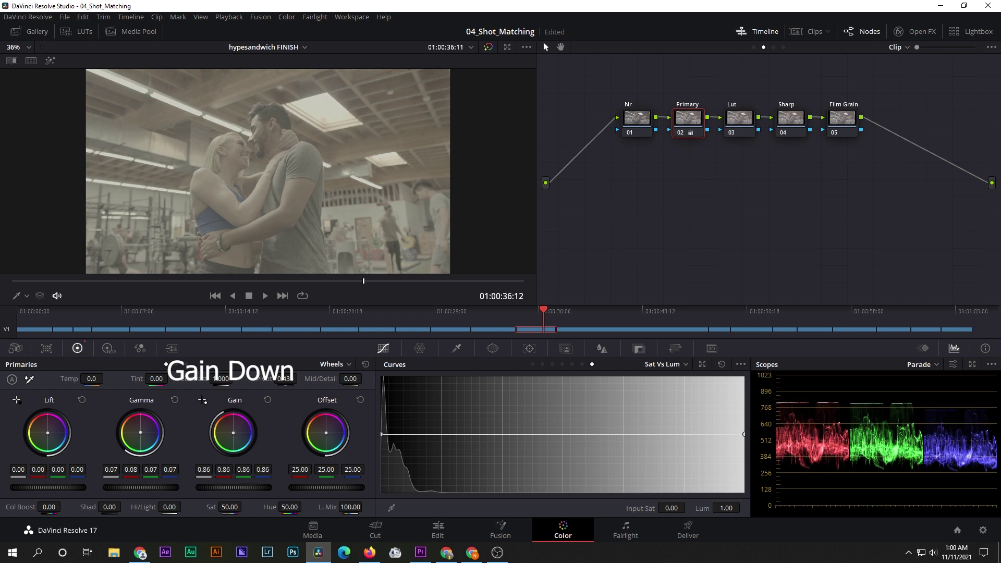
# Set the Gain master wheel to 0.88 and pull Lift down to -0.08
pyautogui.moveTo(201, 488); pyautogui.dragTo(212, 488)
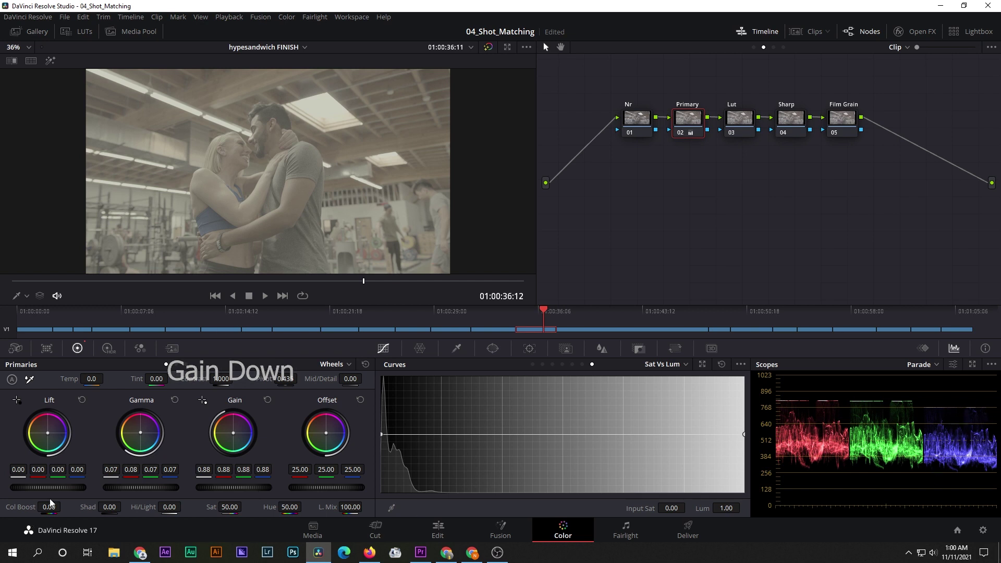
pyautogui.moveTo(54, 486); pyautogui.dragTo(36, 486)
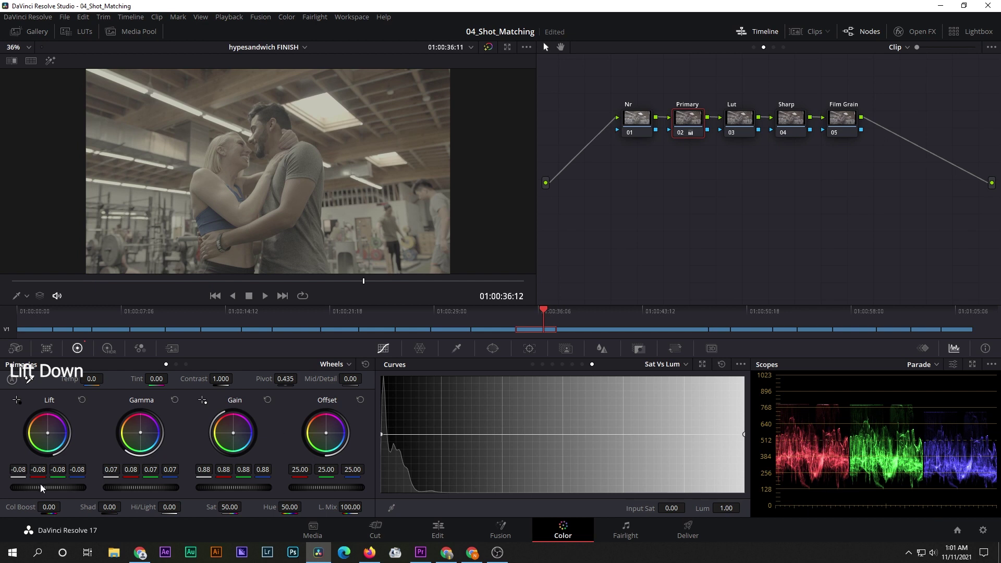
# Ease Lift back to about -0.06 and set the Primary node's Saturation to 61.13
pyautogui.moveTo(42, 488); pyautogui.dragTo(50, 488)
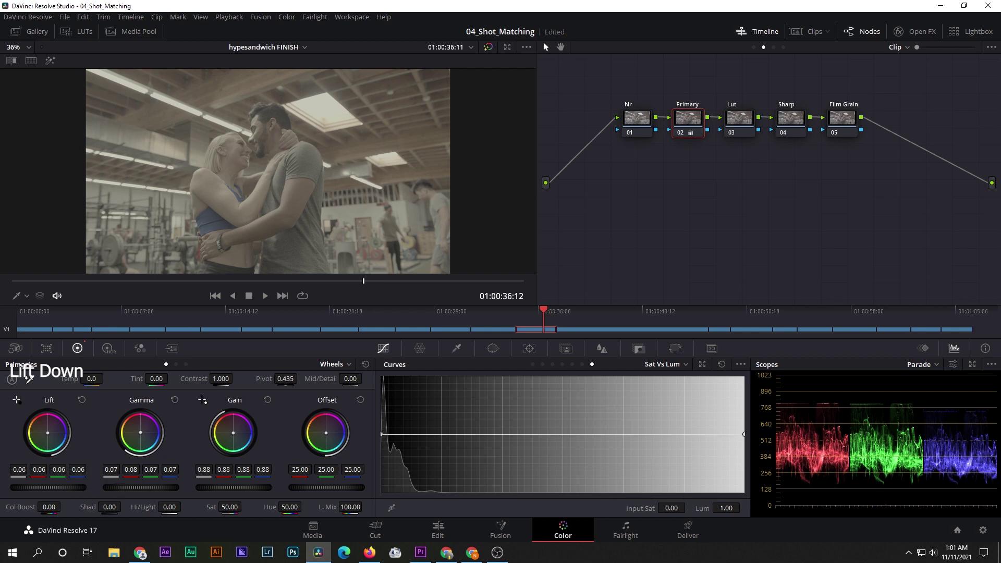
pyautogui.moveTo(48, 432); pyautogui.dragTo(48, 435)
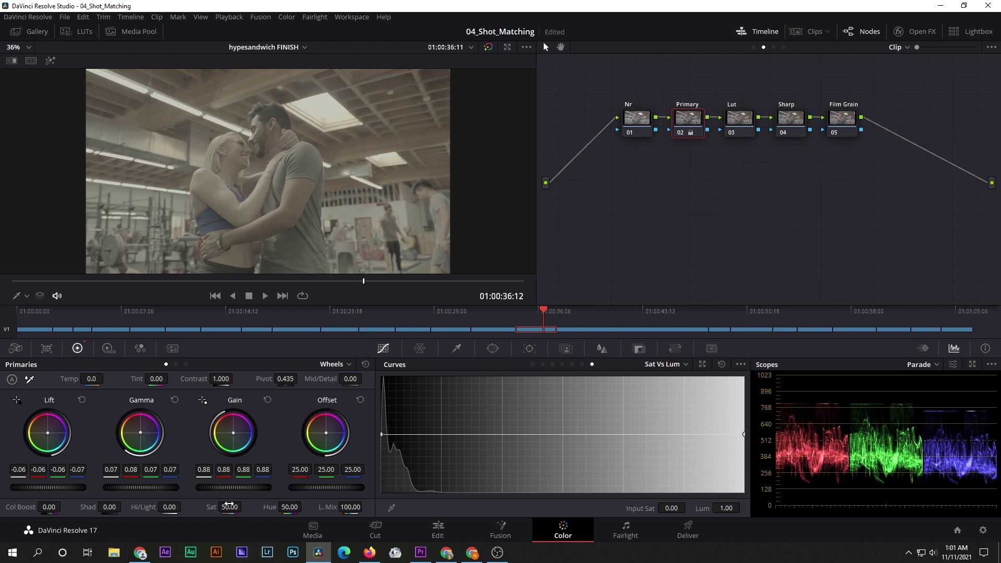
pyautogui.moveTo(230, 507); pyautogui.dragTo(236, 507)
pyautogui.doubleClick(228, 507)
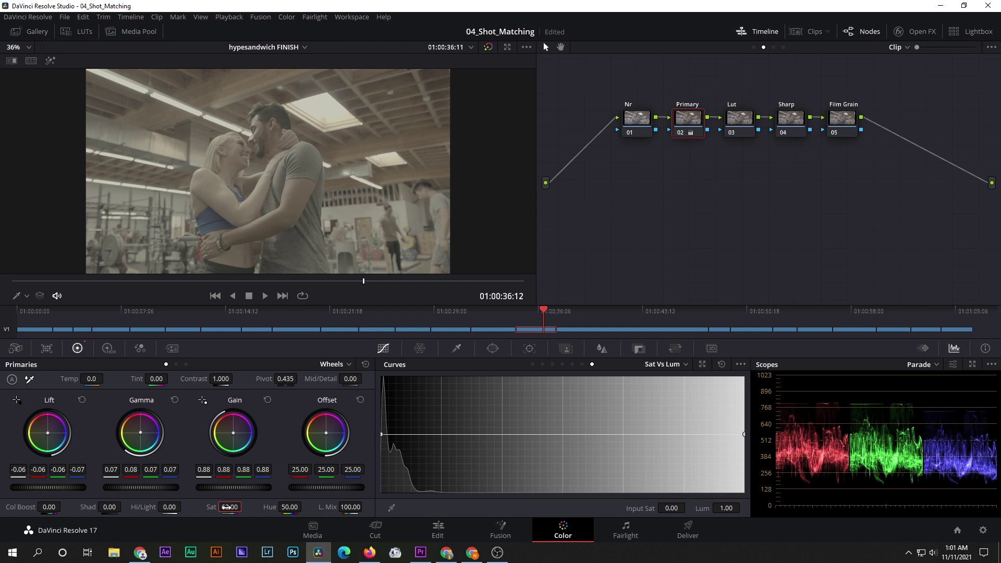
pyautogui.click(228, 507)
pyautogui.write('61.13')
pyautogui.click(679, 183)
# Apply the Canon CinemaGamut Log2-to-BT709 LUT to the Lut node
pyautogui.click(741, 127)
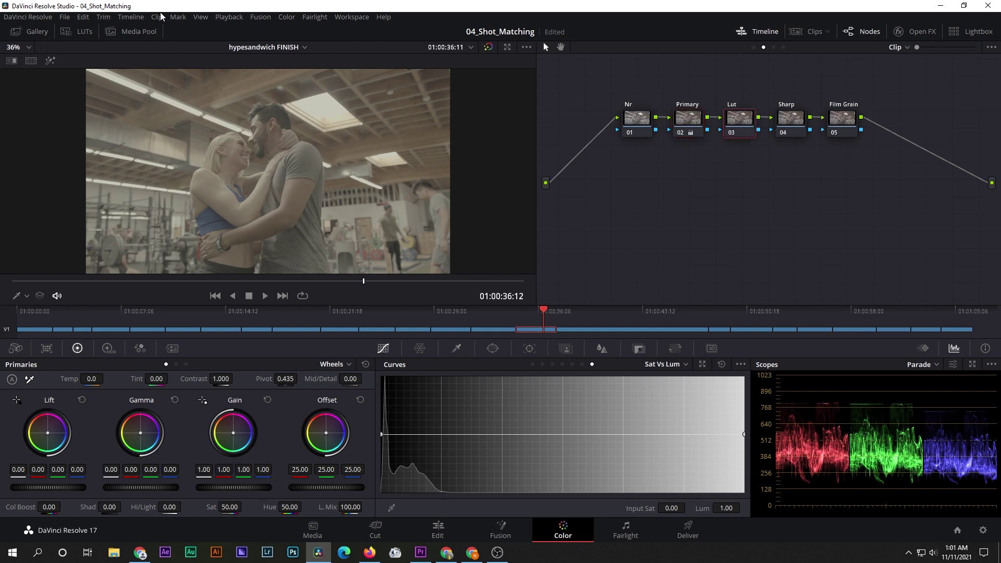
pyautogui.click(78, 31)
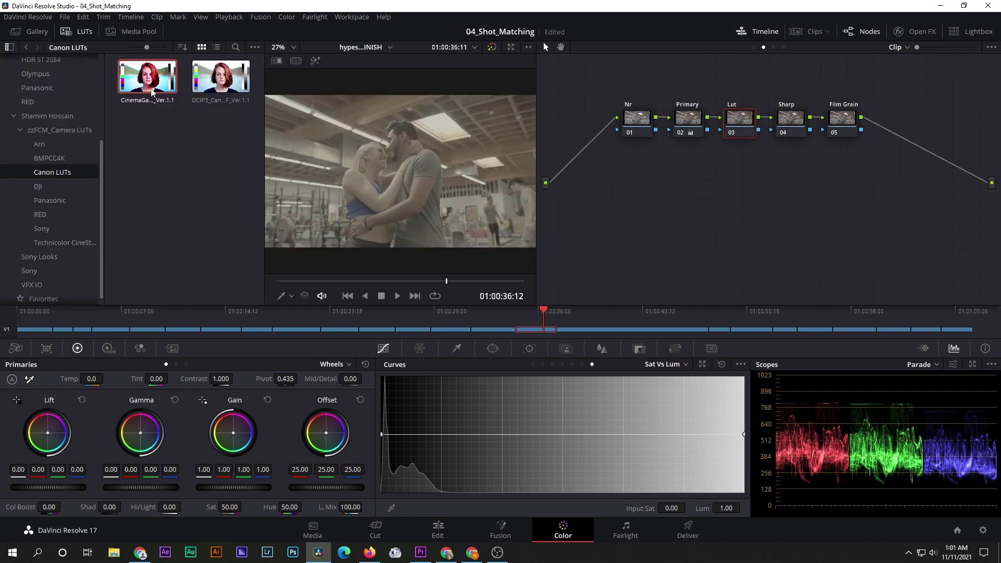
pyautogui.rightClick(163, 93)
pyautogui.click(166, 85)
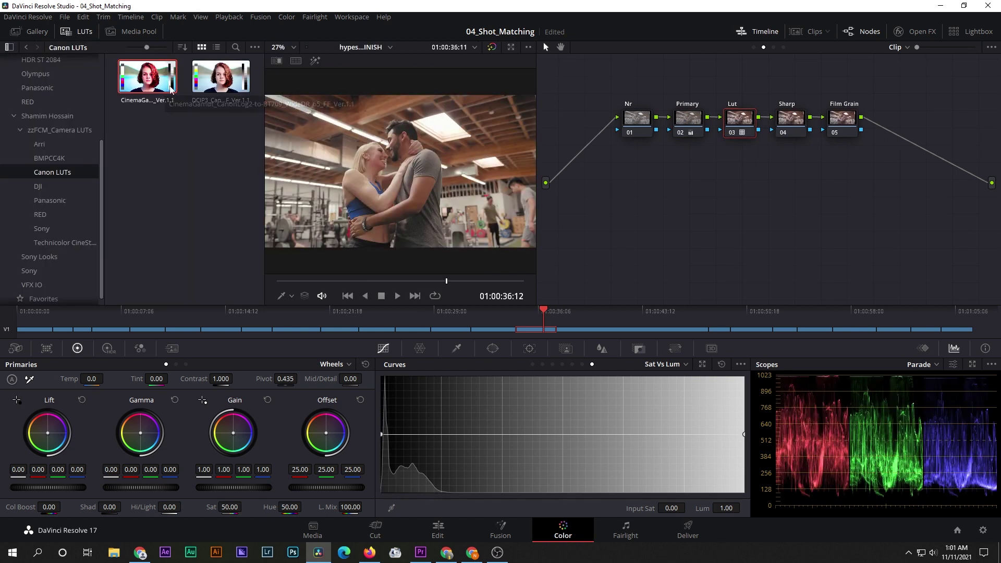
pyautogui.click(137, 30)
pyautogui.click(43, 34)
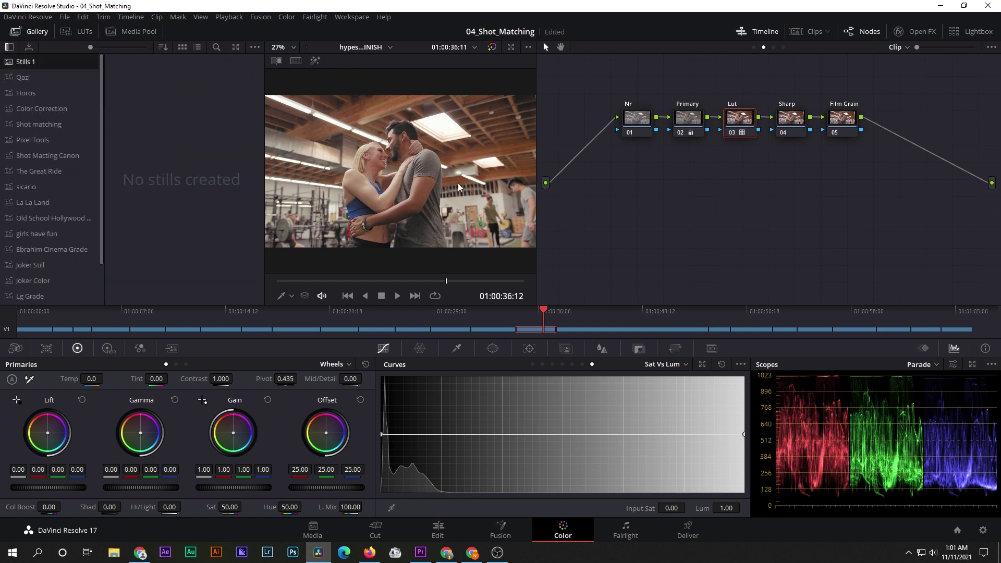
pyautogui.click(788, 125)
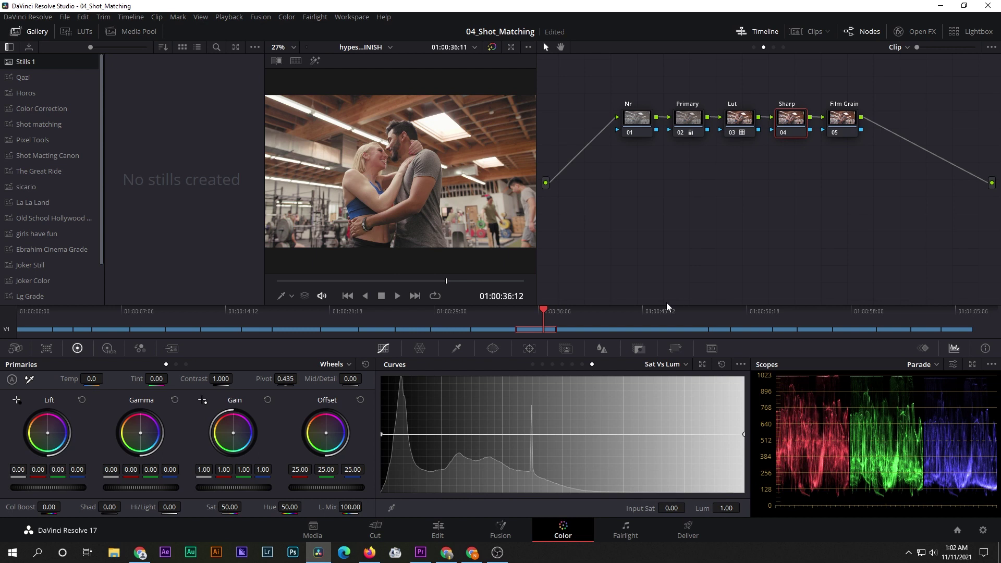
# Lower the Lut node's Key Output Gain to 0.734 to soften the LUT
pyautogui.click(737, 123)
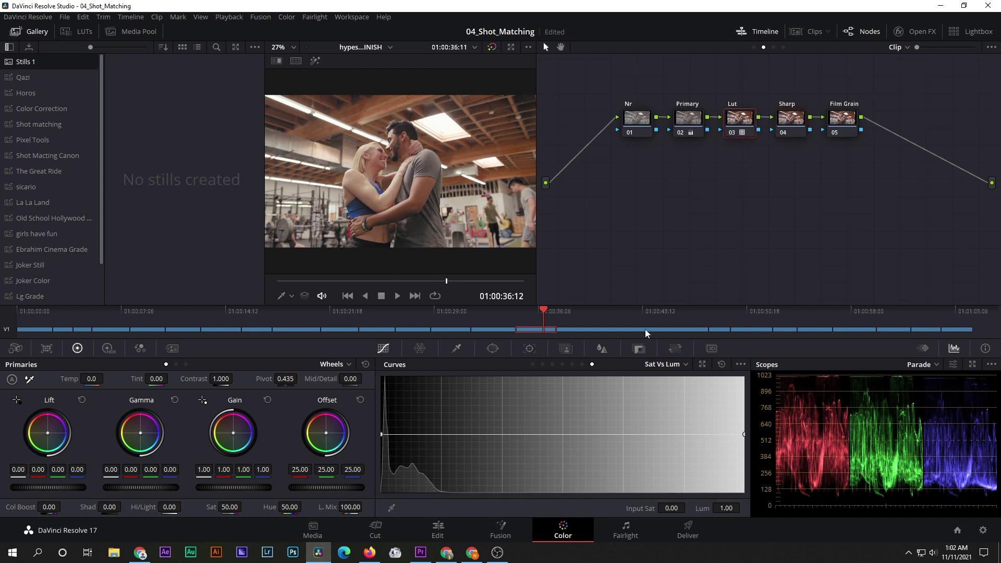
pyautogui.click(639, 349)
pyautogui.moveTo(635, 444); pyautogui.dragTo(626, 445)
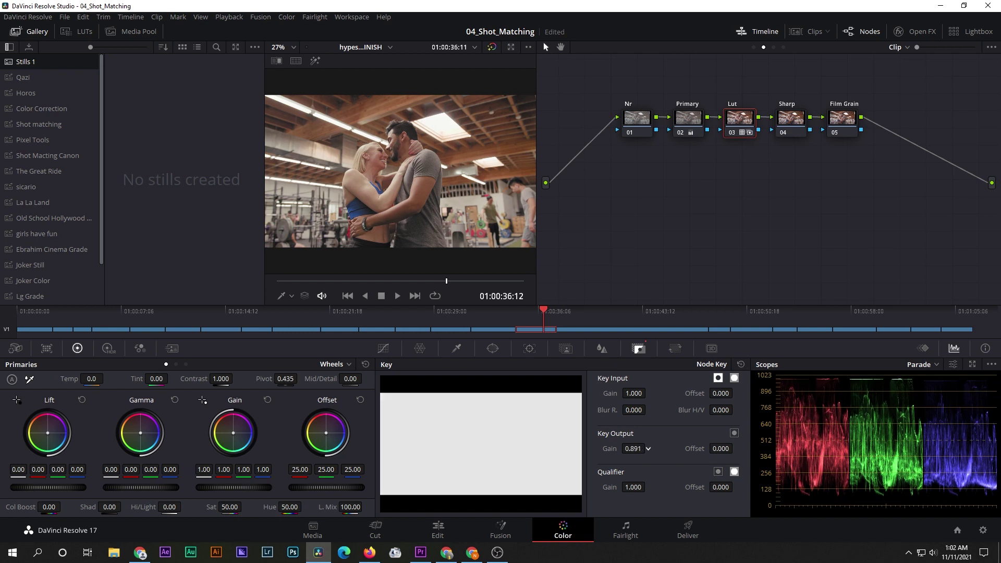
pyautogui.moveTo(634, 448)
pyautogui.mouseDown()
pyautogui.moveTo(620, 449)
pyautogui.moveTo(650, 447)
pyautogui.mouseUp()
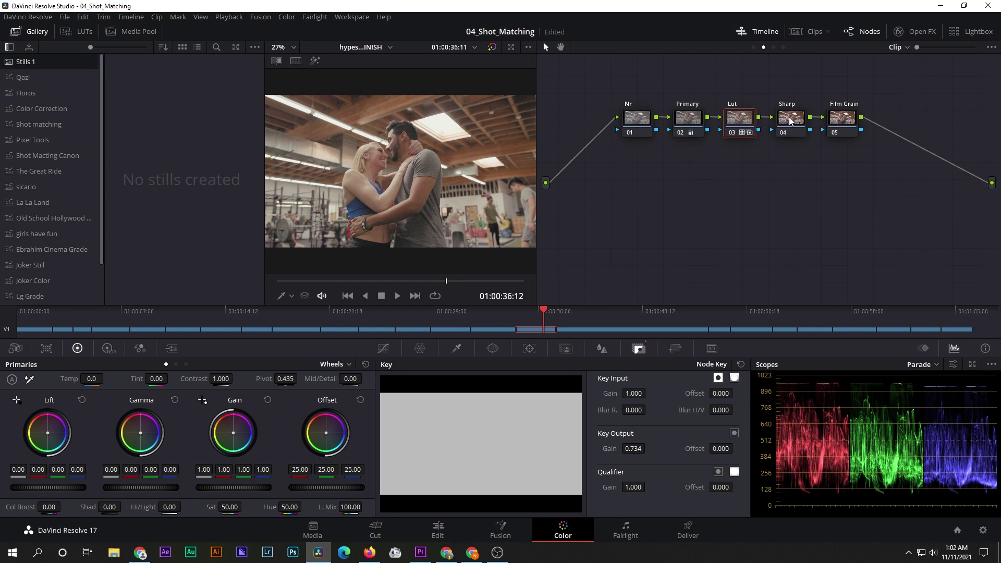
pyautogui.click(791, 122)
# On the Sharp node, reset and link the RGB blur radius, then lower it to 0.48
pyautogui.click(567, 349)
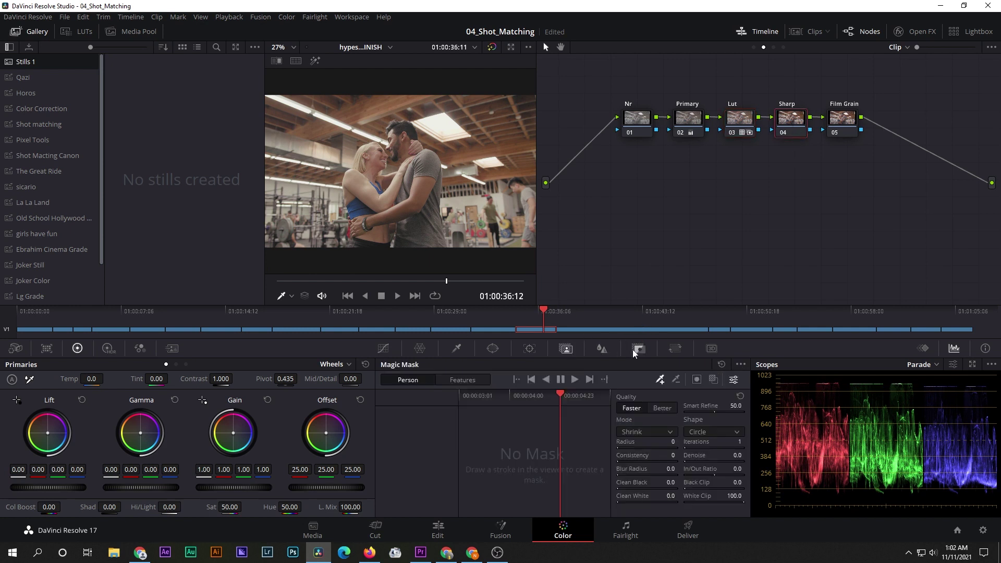
pyautogui.click(604, 349)
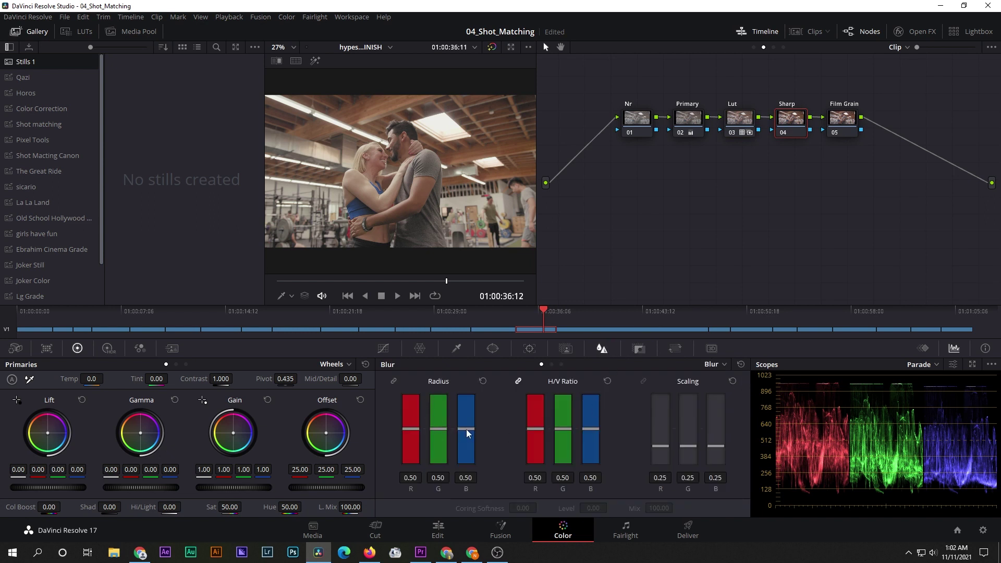
pyautogui.click(483, 382)
pyautogui.click(393, 381)
pyautogui.moveTo(467, 429); pyautogui.dragTo(468, 431)
# Rearrange the node chain, moving the Film Grain node below it
pyautogui.moveTo(669, 84); pyautogui.dragTo(892, 163)
pyautogui.moveTo(599, 92); pyautogui.dragTo(875, 196)
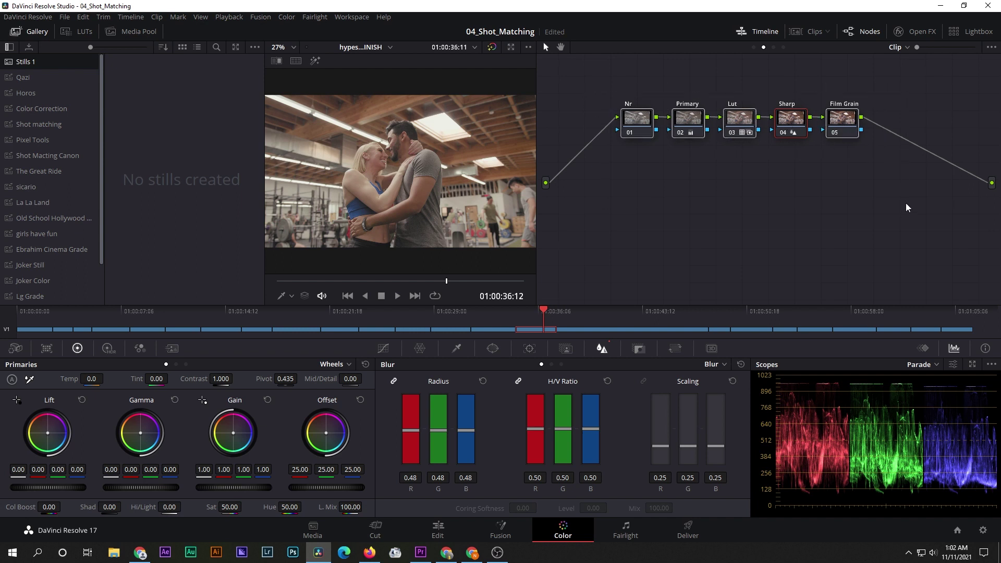
pyautogui.moveTo(843, 121)
pyautogui.mouseDown()
pyautogui.moveTo(697, 193)
pyautogui.moveTo(808, 107)
pyautogui.moveTo(675, 163)
pyautogui.moveTo(666, 149)
pyautogui.mouseUp()
pyautogui.click(809, 172)
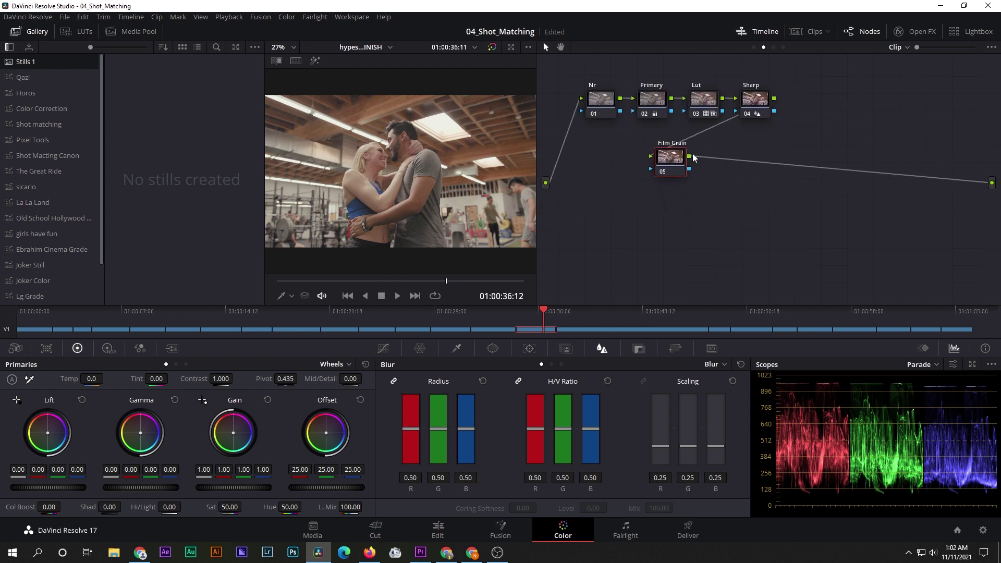
# Apply Film Grain to node 05 with the 16mm 250D preset, Texture 0.608, Strength 0.201
pyautogui.click(929, 35)
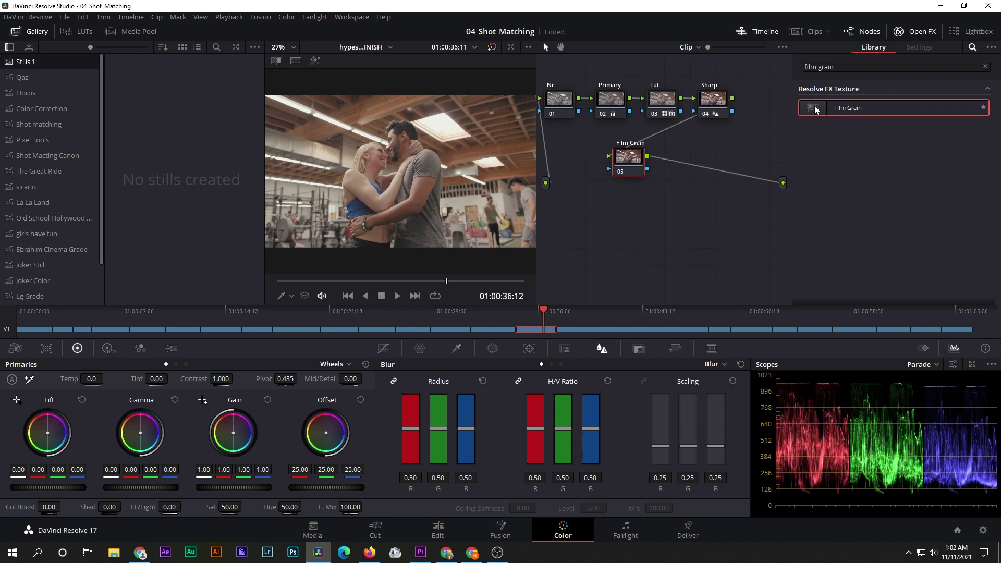
pyautogui.moveTo(817, 107); pyautogui.dragTo(629, 157)
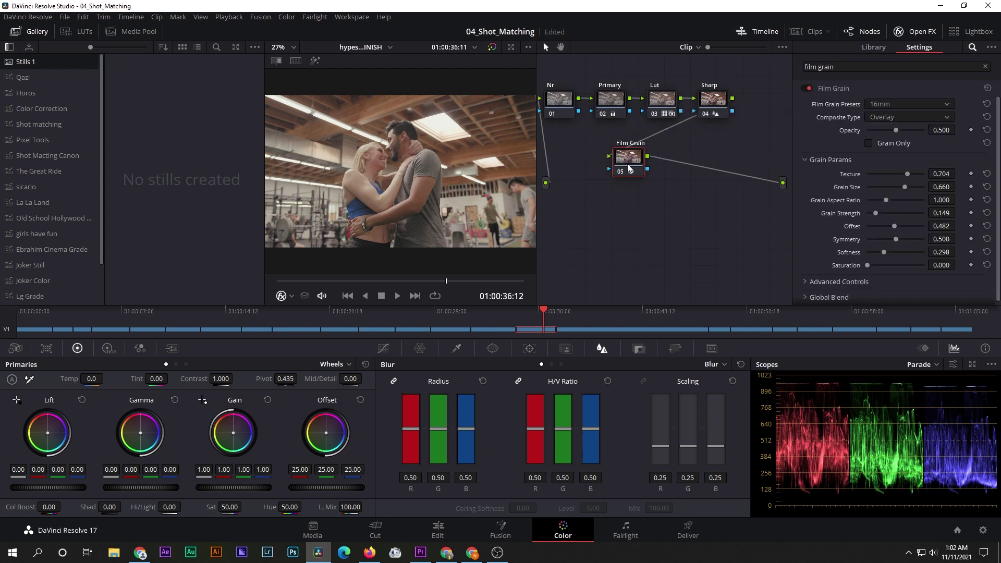
pyautogui.click(915, 104)
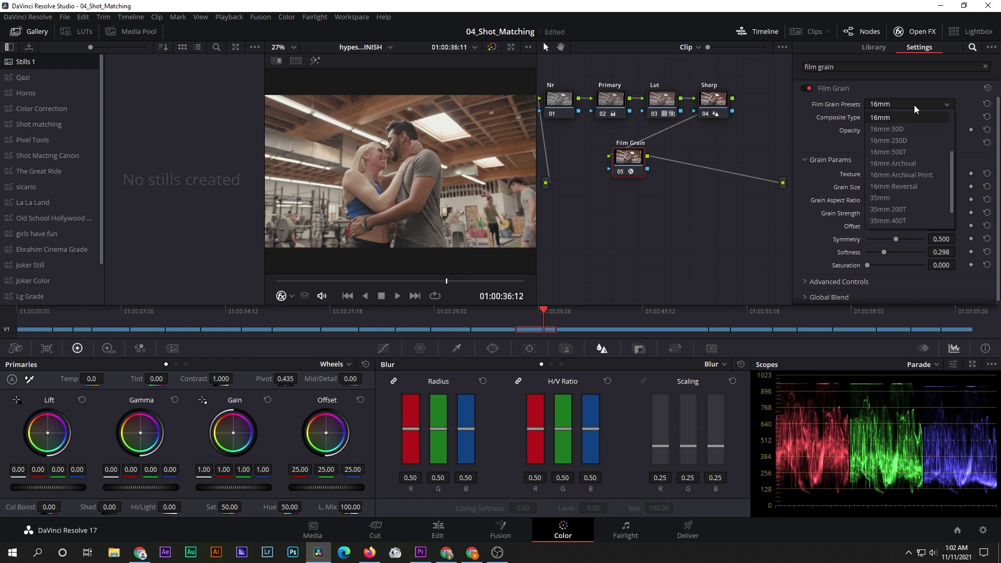
pyautogui.click(915, 139)
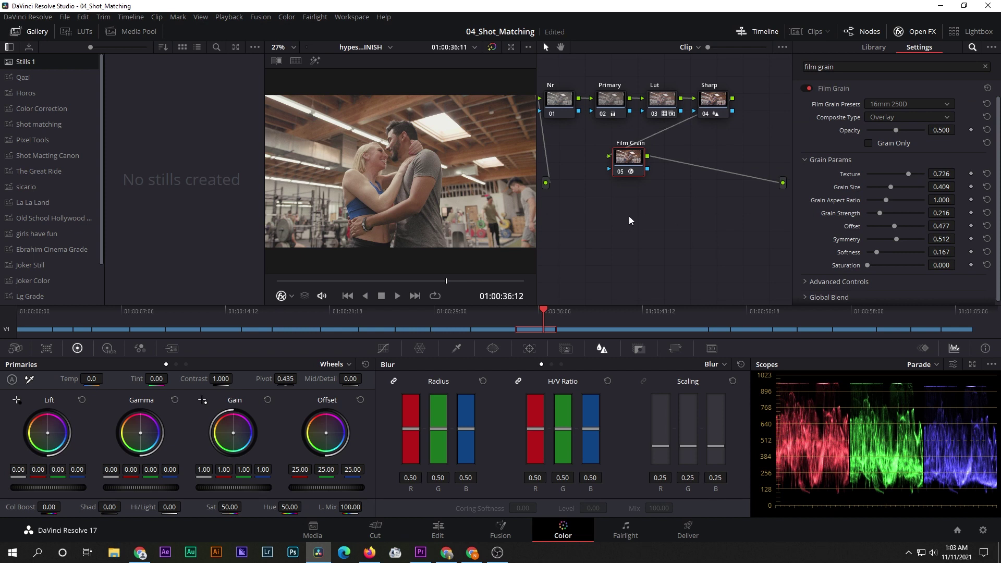
pyautogui.hotkey('ctrl', 'd')
pyautogui.hotkey('ctrl', 'd')
pyautogui.hotkey('ctrl', 'd')
pyautogui.hotkey('ctrl', 'd')
pyautogui.hotkey('ctrl', 'd')
pyautogui.hotkey('ctrl', 'd')
pyautogui.hotkey('ctrl', 'd')
pyautogui.hotkey('ctrl', 'd')
pyautogui.moveTo(943, 213); pyautogui.dragTo(936, 213)
pyautogui.moveTo(941, 173); pyautogui.dragTo(929, 174)
pyautogui.press('p')
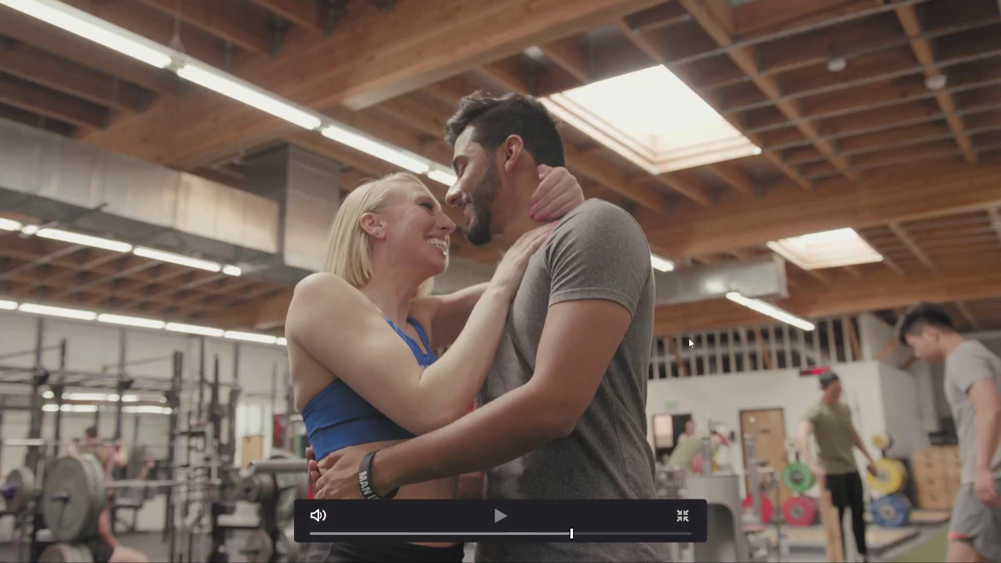
pyautogui.press('p')
pyautogui.press('p')
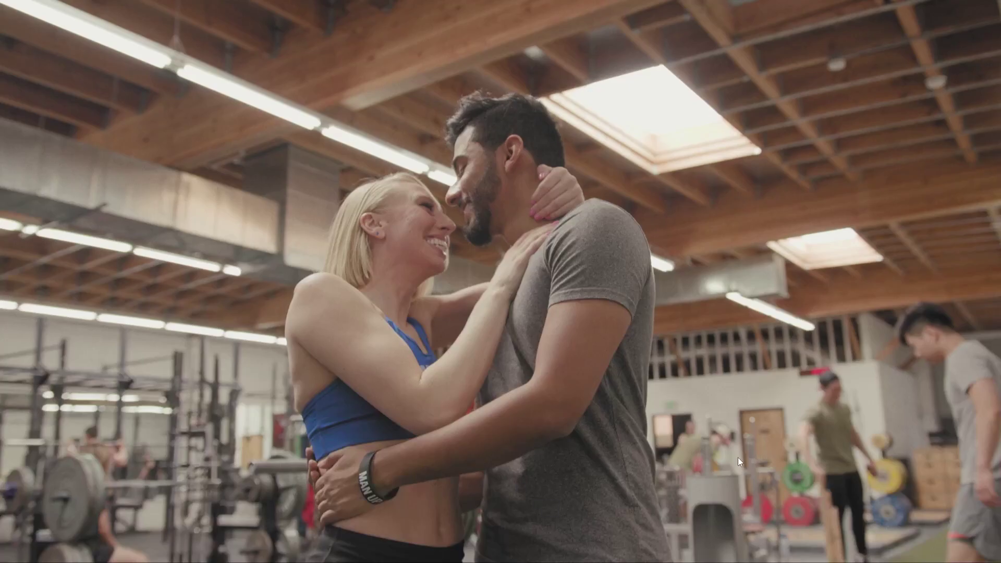
pyautogui.hotkey('shift', 'd')
pyautogui.hotkey('shift', 'd')
pyautogui.hotkey('shift', 'd')
pyautogui.hotkey('shift', 'd')
pyautogui.hotkey('shift', 'd')
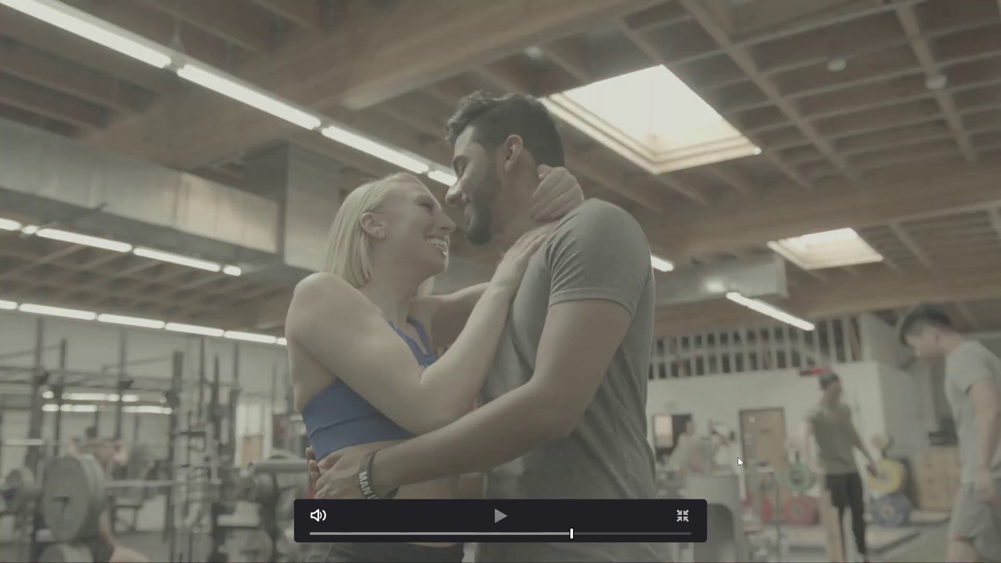
pyautogui.hotkey('shift', 'd')
pyautogui.hotkey('shift', 'd')
pyautogui.hotkey('shift', 'd')
pyautogui.hotkey('shift', 'd')
pyautogui.hotkey('shift', 'd')
pyautogui.hotkey('shift', 'd')
pyautogui.hotkey('shift', 'd')
pyautogui.hotkey('shift', 'd')
pyautogui.hotkey('shift', 'd')
pyautogui.hotkey('shift', 'd')
pyautogui.hotkey('shift', 'd')
pyautogui.hotkey('shift', 'd')
pyautogui.hotkey('shift', 'd')
pyautogui.hotkey('shift', 'd')
pyautogui.hotkey('shift', 'd')
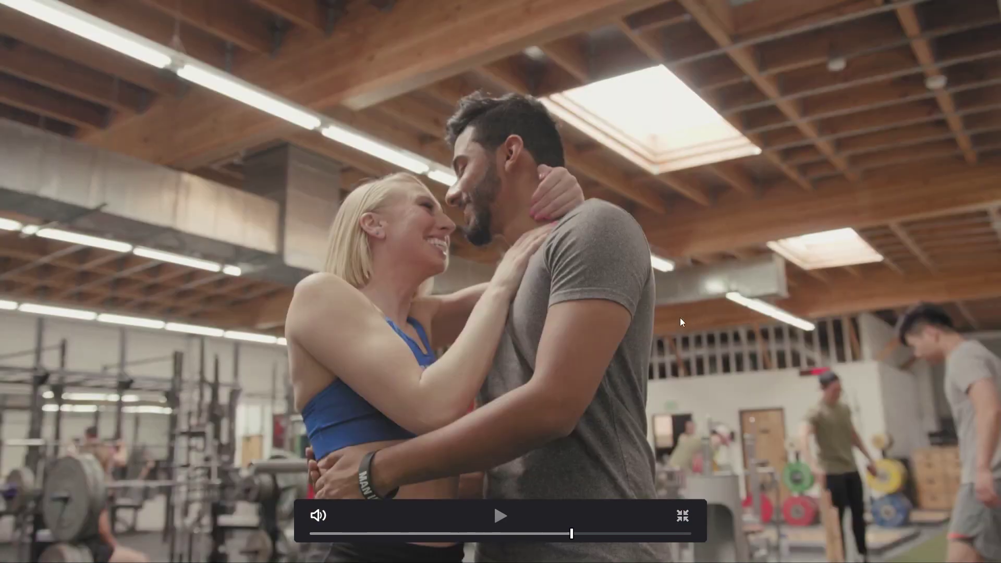
pyautogui.hotkey('shift', 'd')
pyautogui.hotkey('shift', 'd')
pyautogui.click(683, 515)
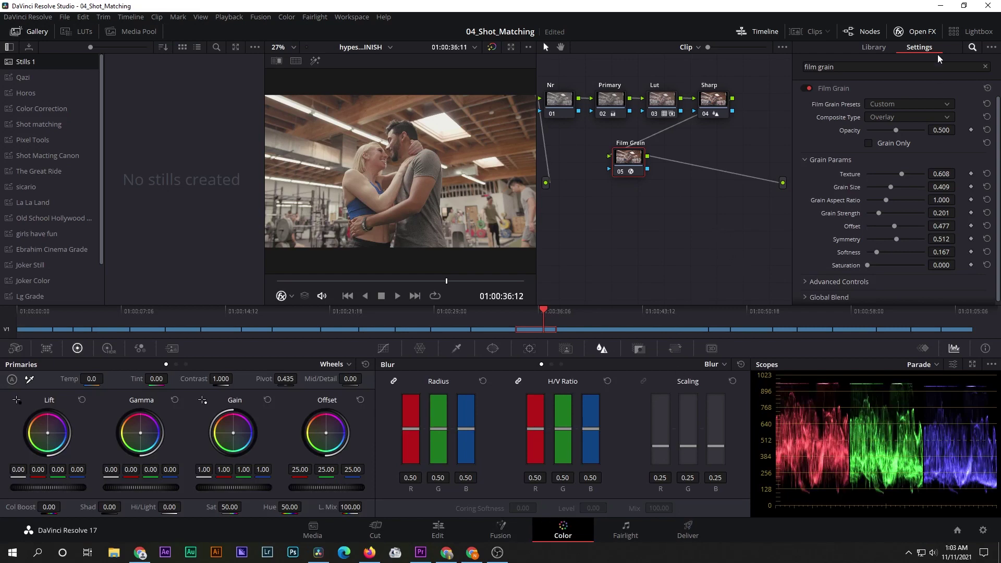
# Widen the node graph, inspect the NR and Primary nodes, and bypass all grading to see the original
pyautogui.click(899, 31)
pyautogui.click(602, 100)
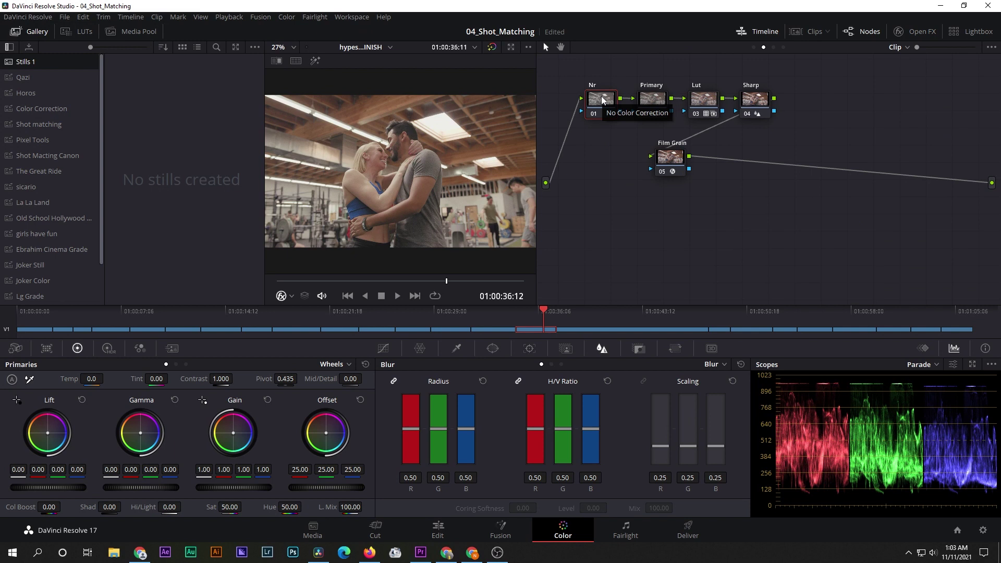
pyautogui.click(659, 100)
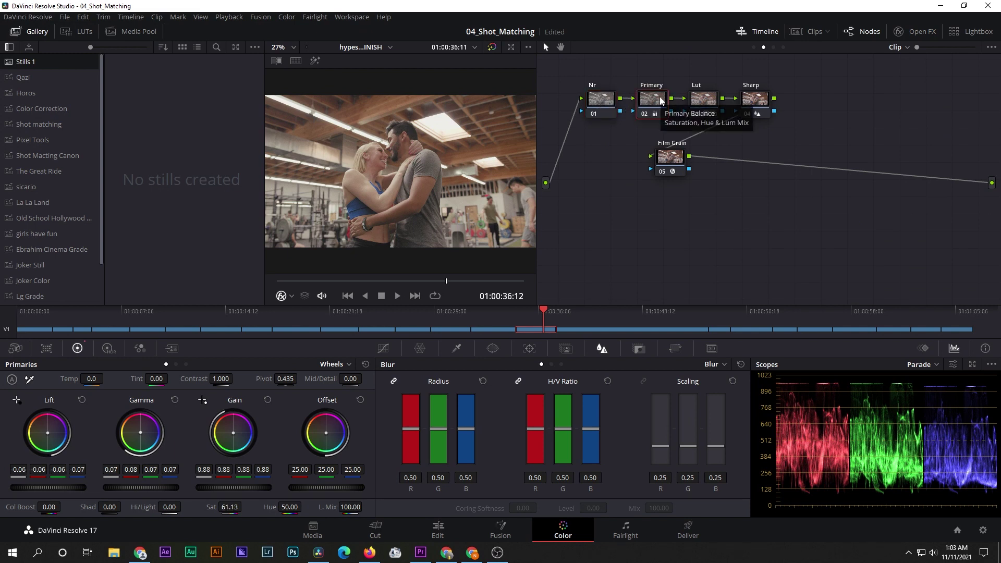
pyautogui.click(671, 159)
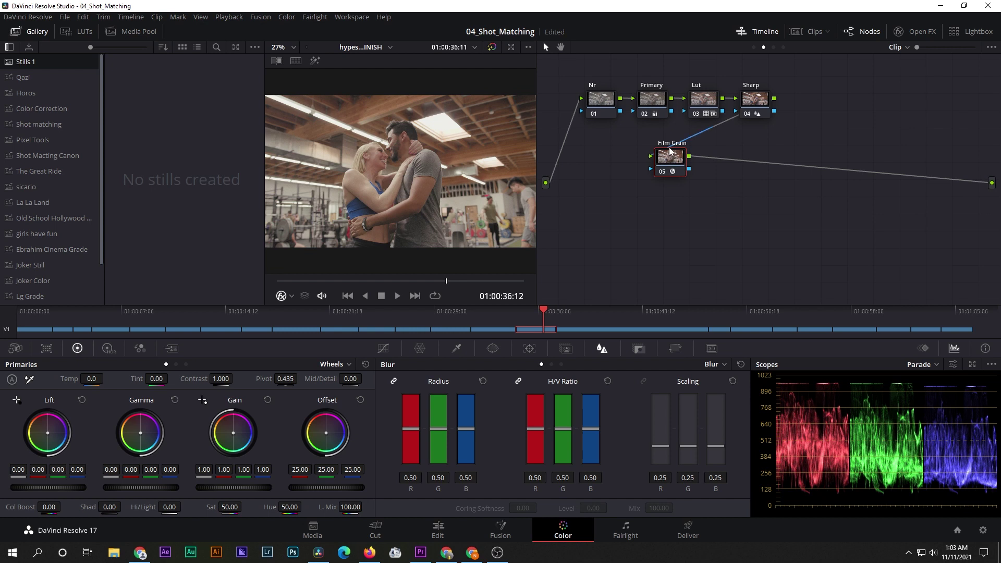
pyautogui.hotkey('alt', 'd')
# Re-enable all nodes, place Film Grain in line after Sharp, and disable the Primary node
pyautogui.click(650, 102)
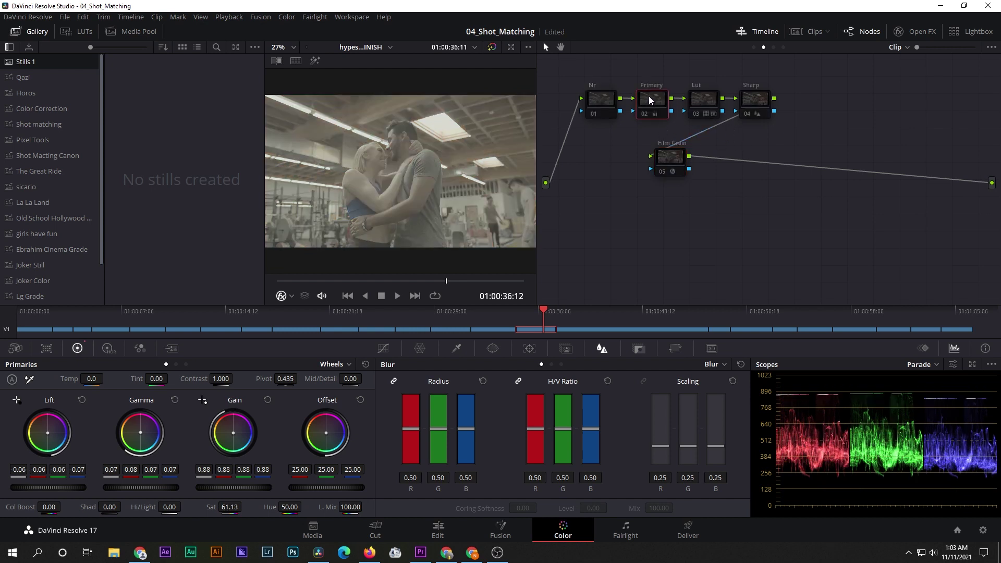
pyautogui.hotkey('alt', 'd')
pyautogui.moveTo(680, 156); pyautogui.dragTo(840, 114)
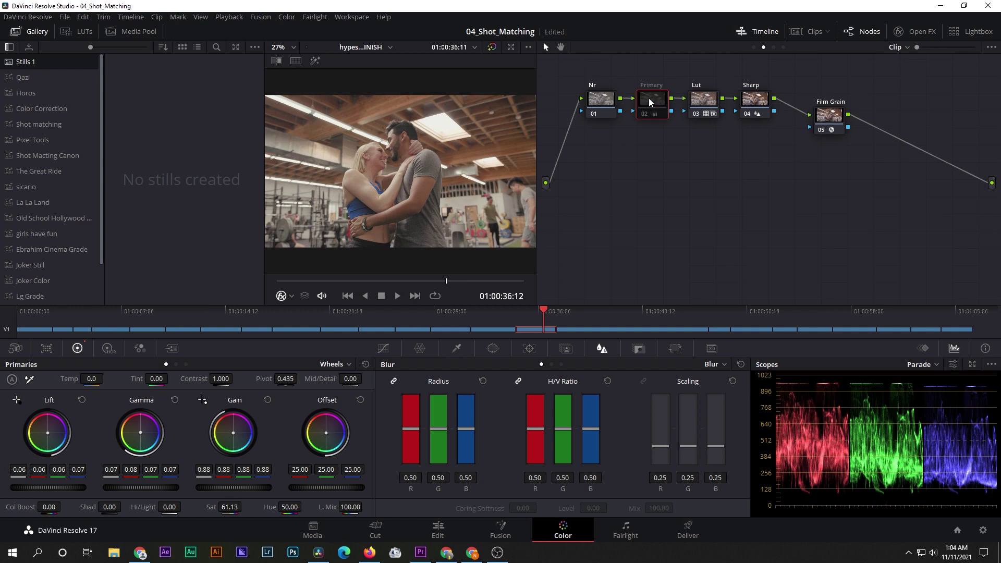
pyautogui.hotkey('ctrl', 'd')
pyautogui.hotkey('ctrl', 'd')
pyautogui.click(822, 130)
pyautogui.moveTo(890, 209); pyautogui.dragTo(645, 80)
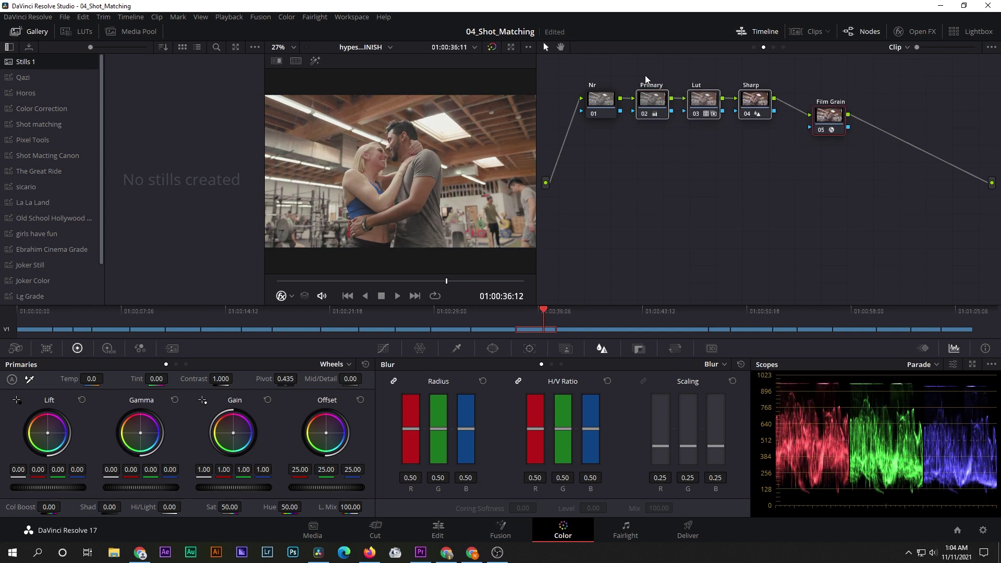
pyautogui.hotkey('ctrl', 'd')
pyautogui.click(655, 102)
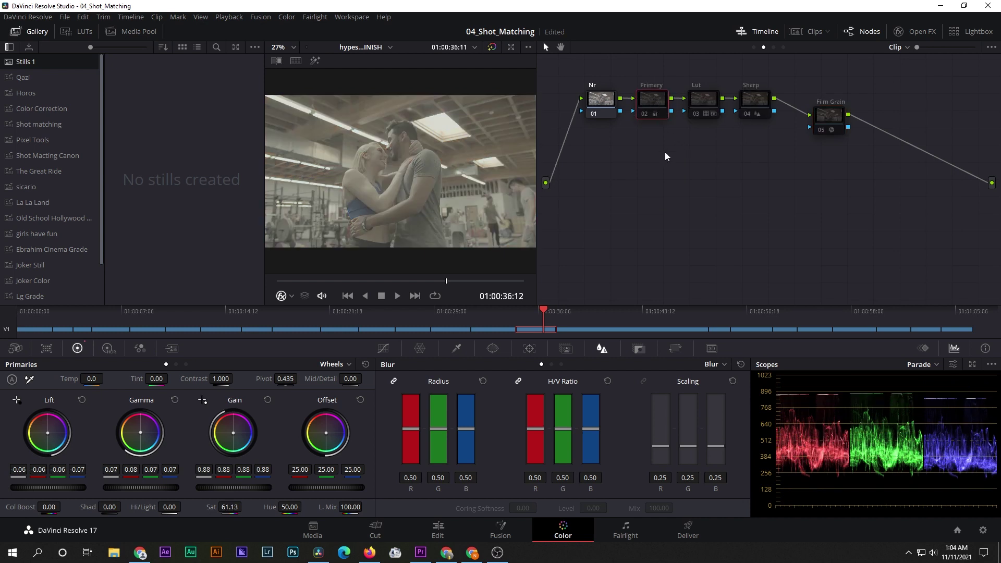
pyautogui.hotkey('ctrl', 'd')
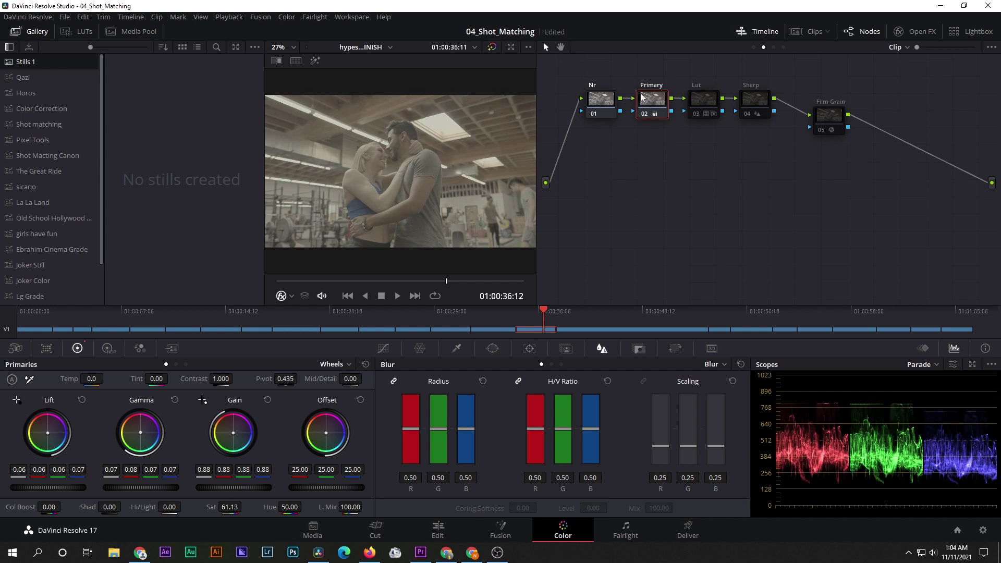
pyautogui.click(705, 102)
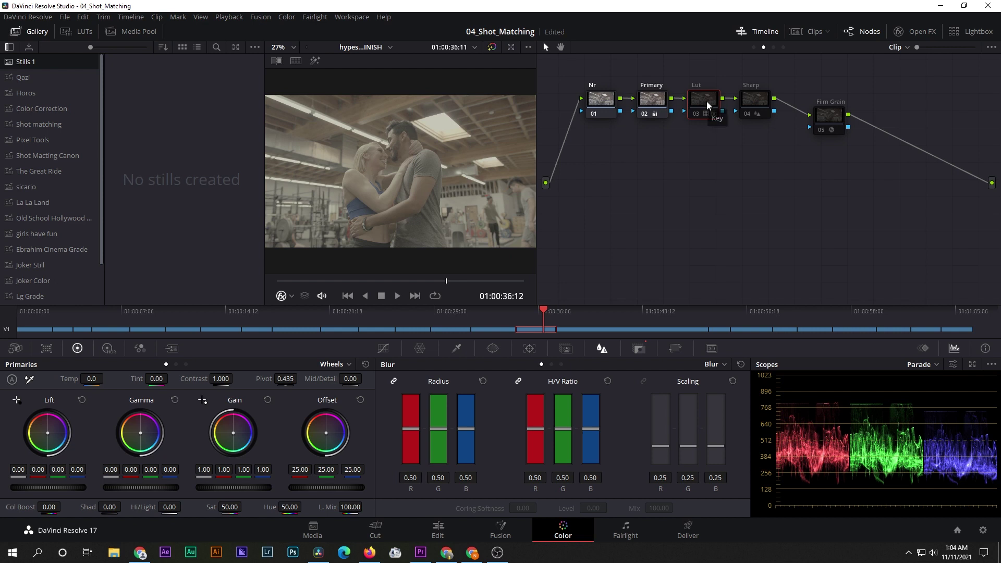
pyautogui.hotkey('ctrl', 'd')
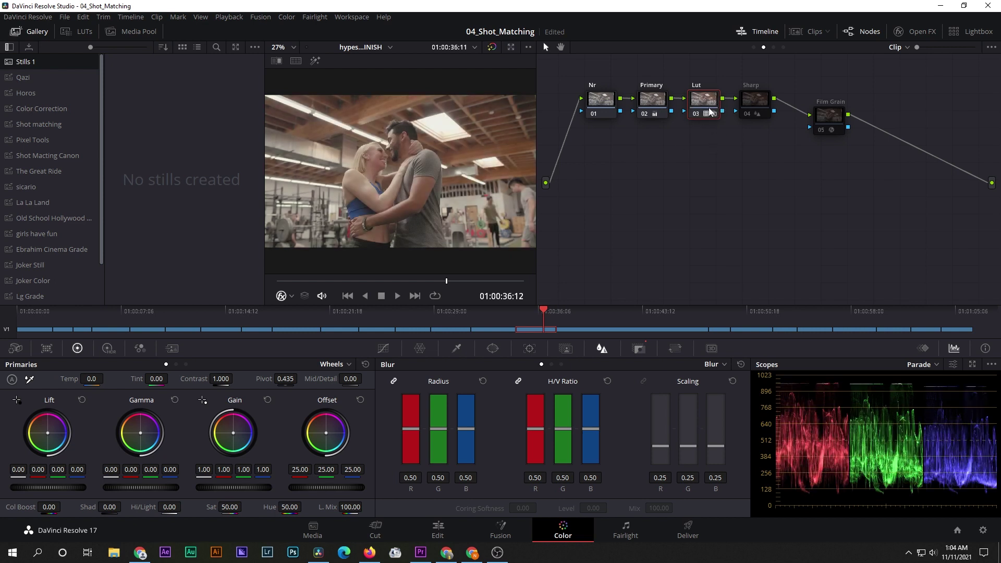
pyautogui.click(753, 103)
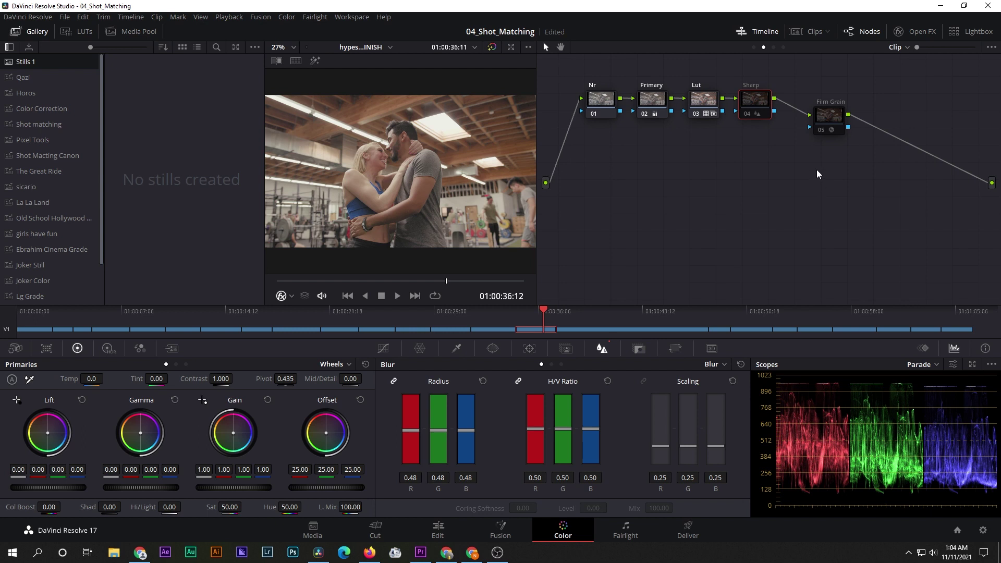
pyautogui.hotkey('ctrl', 'd')
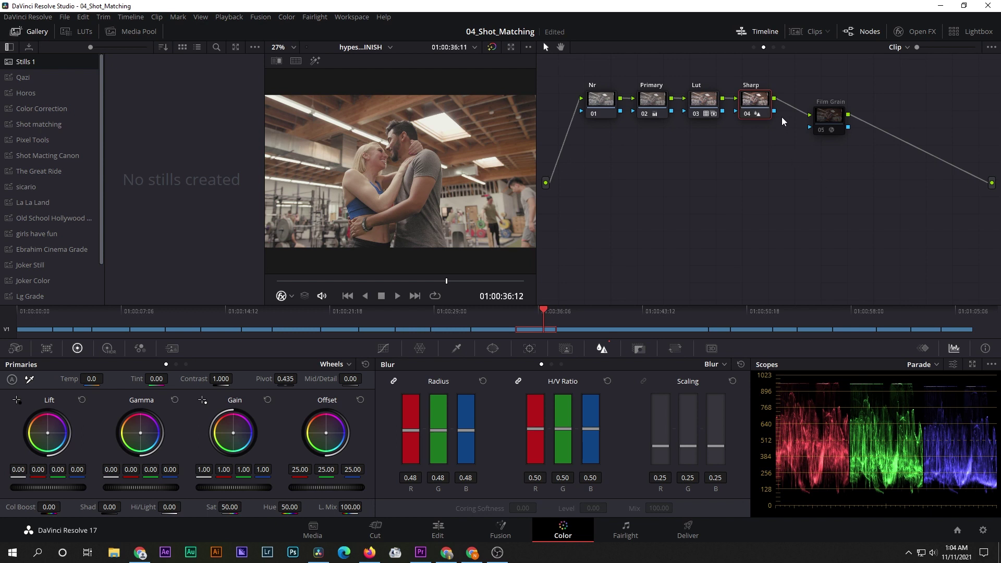
pyautogui.click(833, 116)
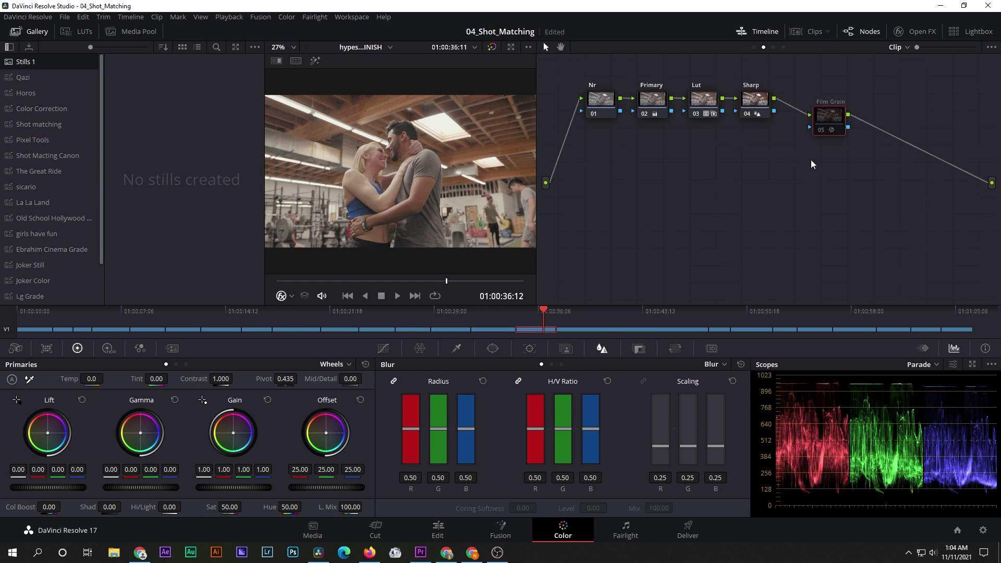
pyautogui.hotkey('ctrl', 'd')
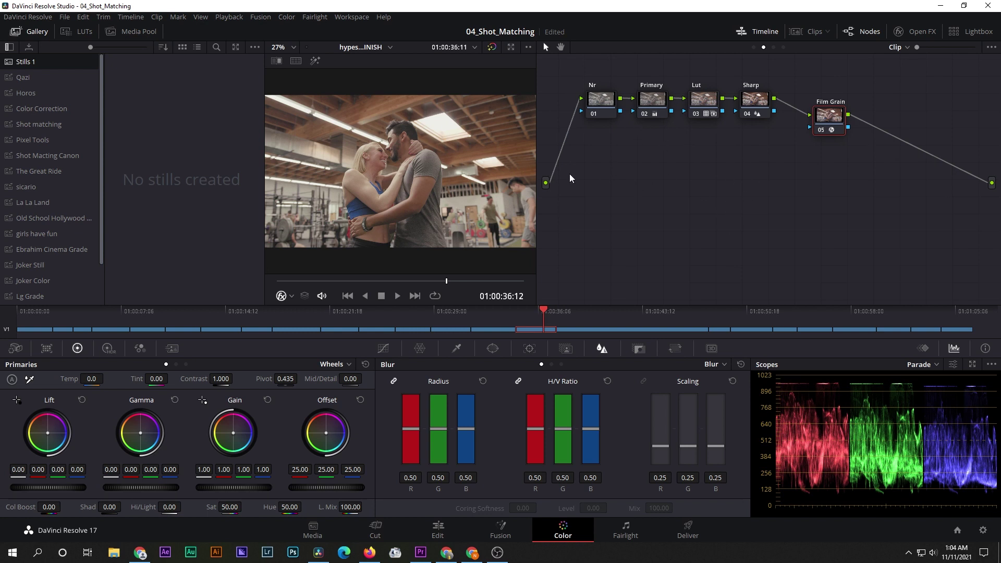
pyautogui.moveTo(438, 283); pyautogui.dragTo(282, 282)
pyautogui.press('space')
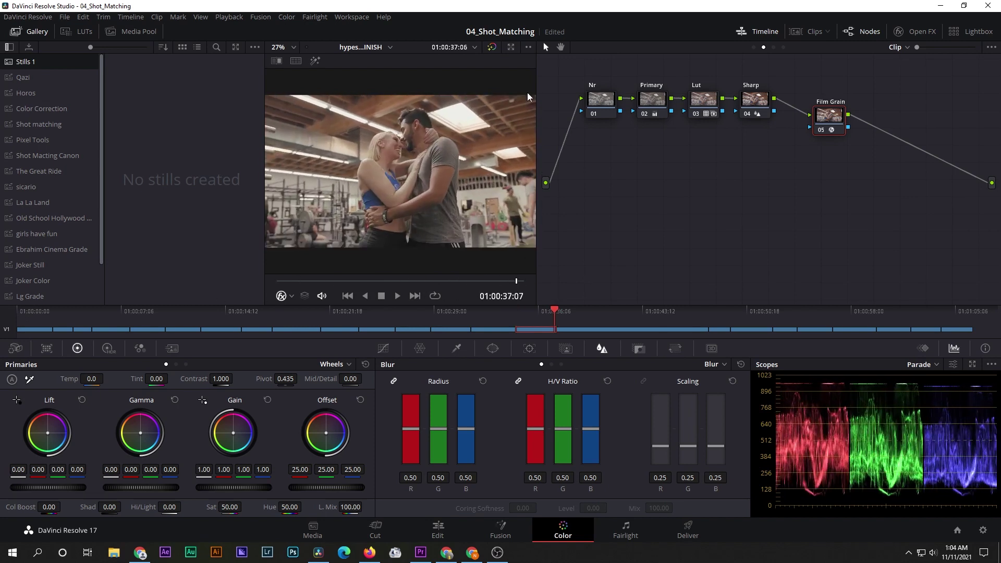
pyautogui.click(493, 47)
pyautogui.click(493, 48)
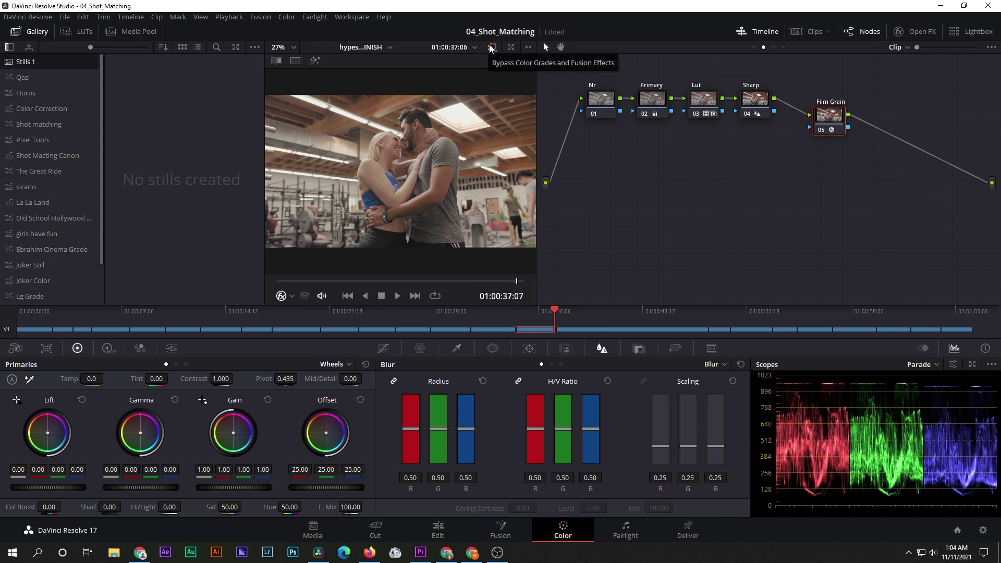
pyautogui.click(493, 48)
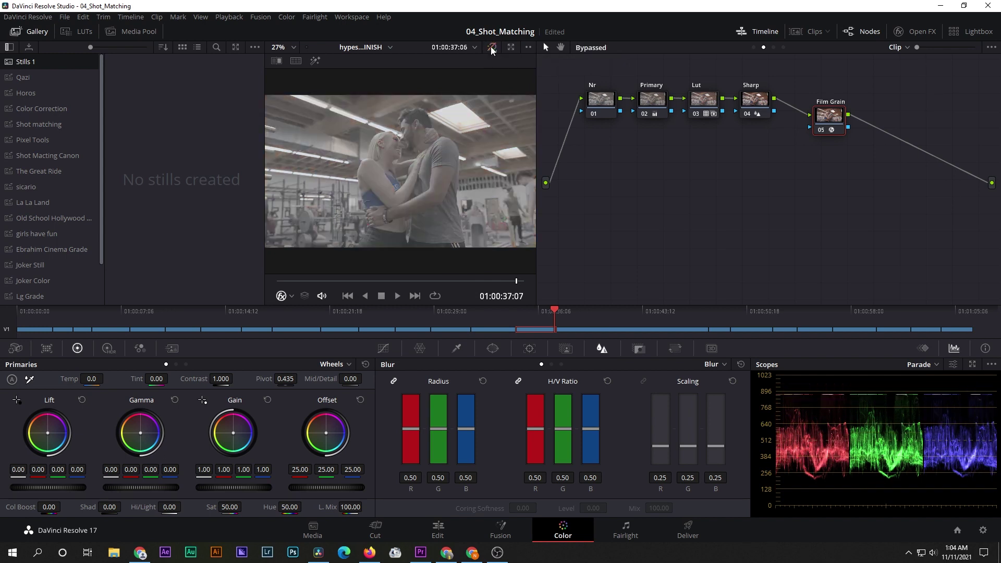
pyautogui.click(492, 48)
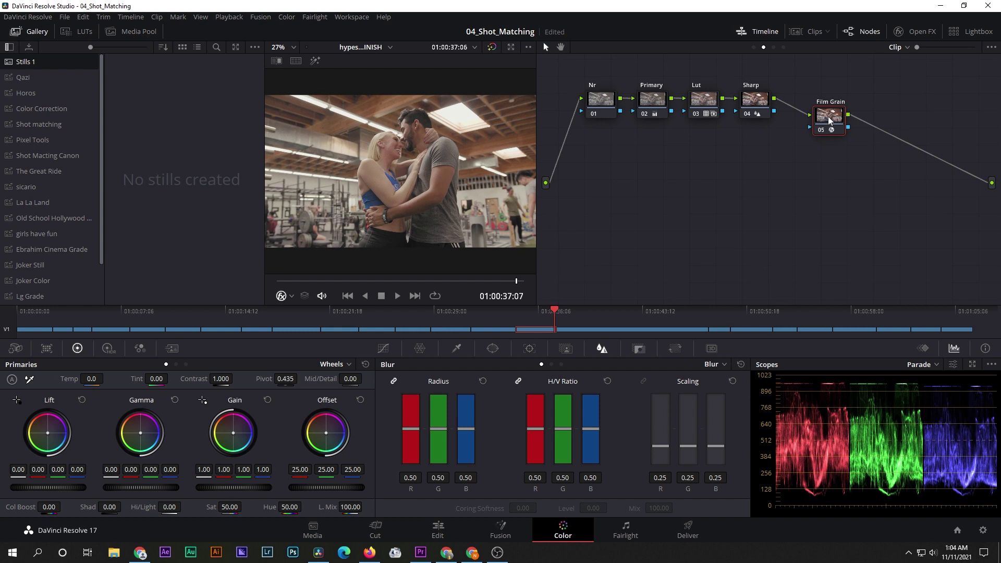
# Add serial node 06 after Film Grain and lower its Offset from 25.00 to 22.40
pyautogui.moveTo(829, 116); pyautogui.dragTo(739, 163)
pyautogui.hotkey('alt', 's')
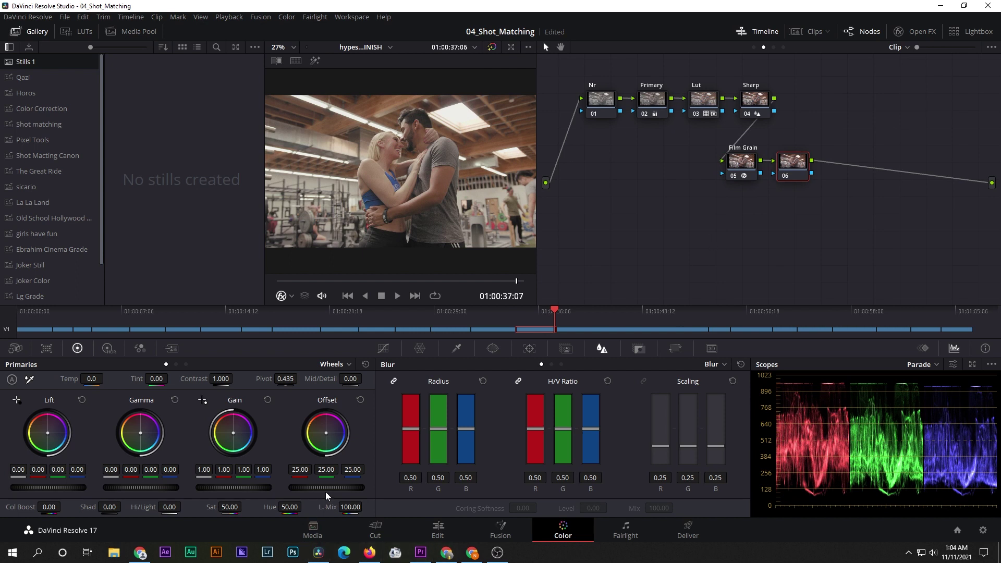
pyautogui.moveTo(326, 487); pyautogui.dragTo(305, 488)
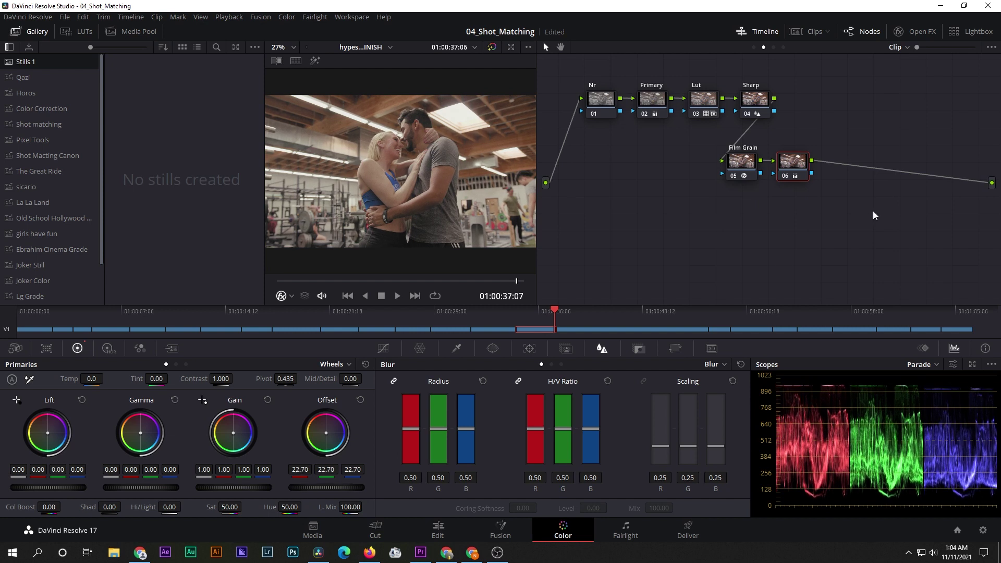
pyautogui.rightClick(786, 171)
pyautogui.click(788, 179)
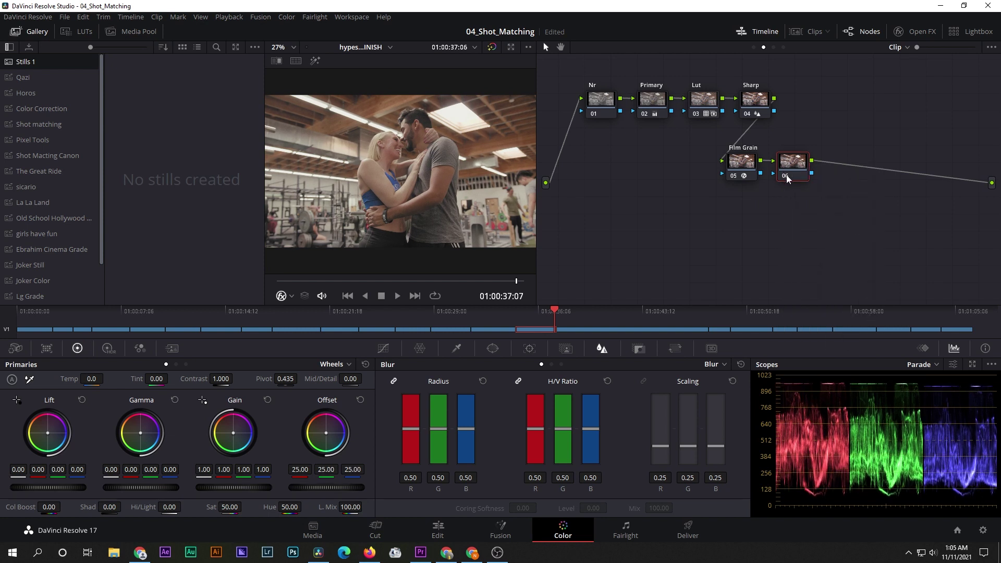
pyautogui.moveTo(332, 487)
pyautogui.mouseDown()
pyautogui.moveTo(302, 488)
pyautogui.moveTo(330, 488)
pyautogui.mouseUp()
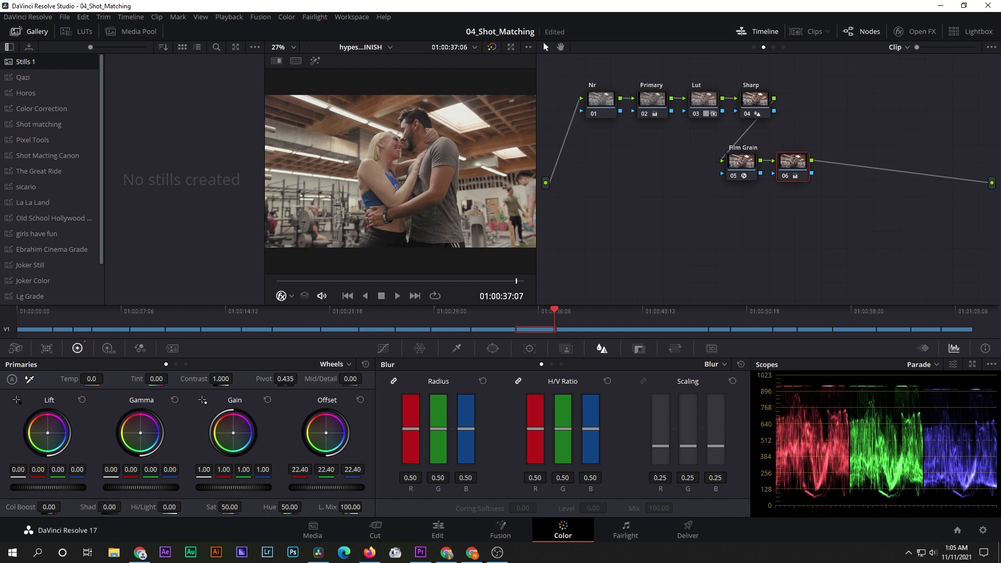
# Label node 06 'Looks Adj'
pyautogui.click(803, 188)
pyautogui.write('L')
pyautogui.write('ooks Adj')
pyautogui.click(791, 219)
# Preview the grade full screen, save the project, and add serial node 07 after Looks Adj
pyautogui.hotkey('ctrl', 'f')
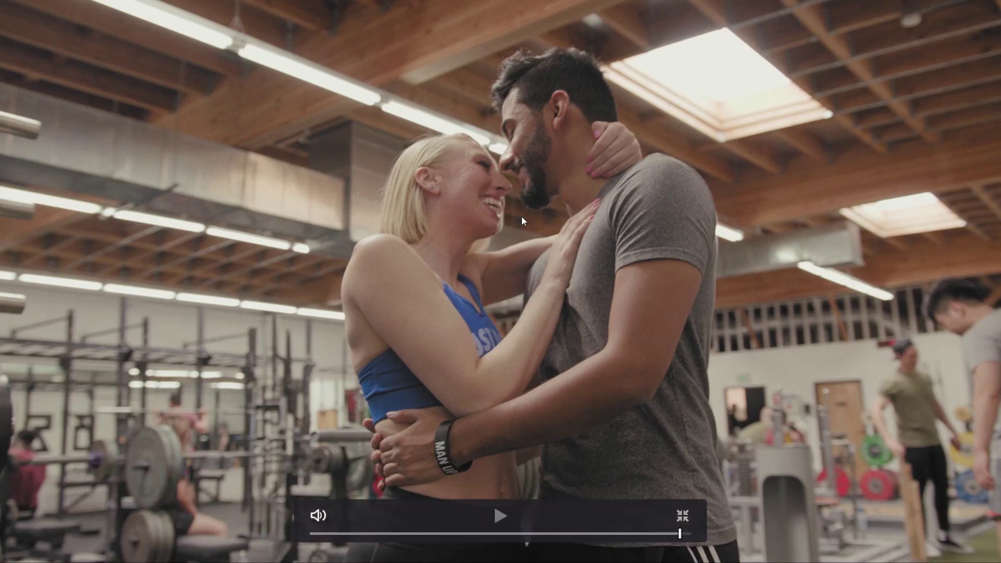
pyautogui.hotkey('ctrl', 'f')
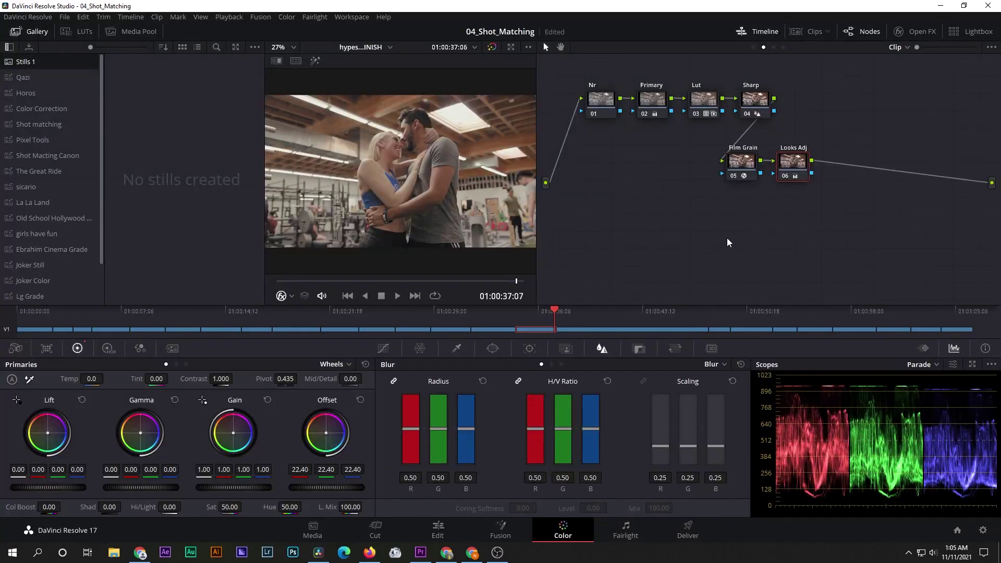
pyautogui.hotkey('ctrl', 's')
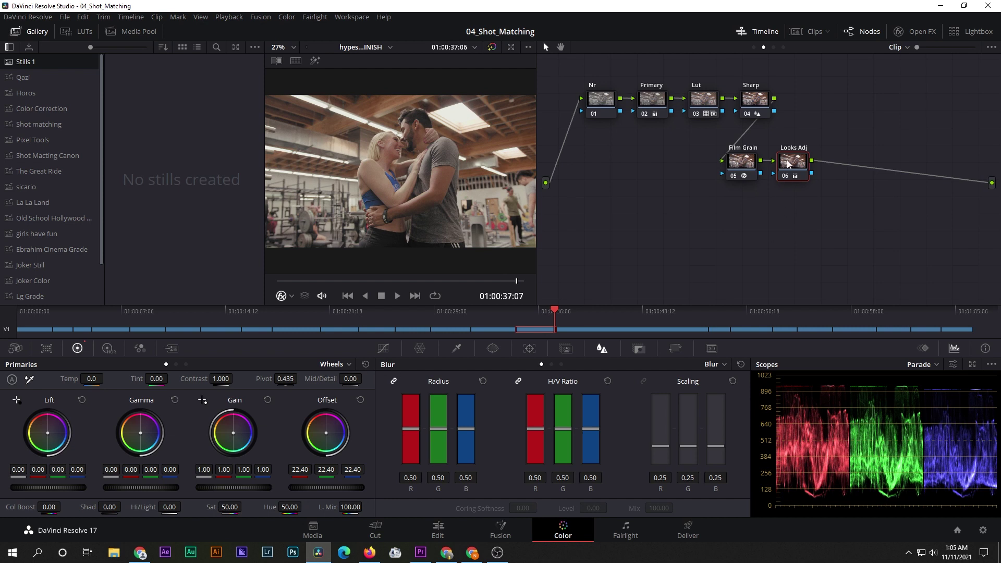
pyautogui.hotkey('alt', 's')
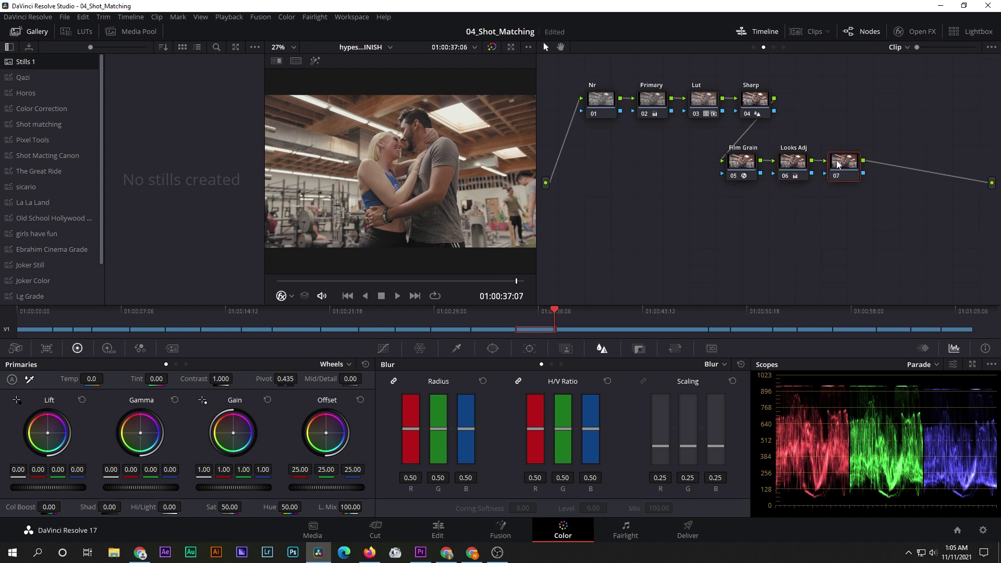
# On node 07, add a Hue vs Sat curve point raising red-orange saturation to 1.21 near hue 278.15
pyautogui.click(387, 352)
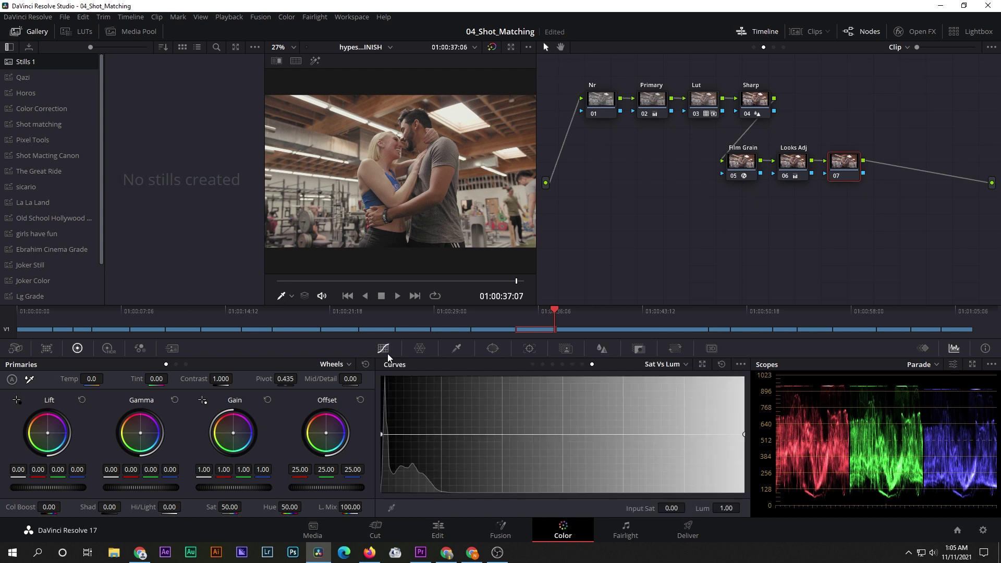
pyautogui.click(561, 364)
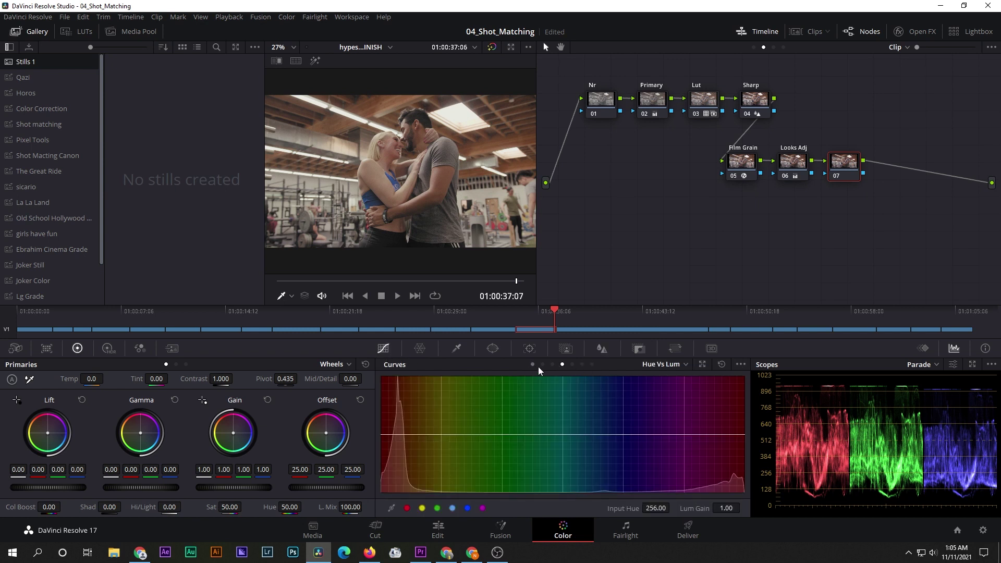
pyautogui.click(552, 365)
pyautogui.moveTo(395, 434)
pyautogui.mouseDown()
pyautogui.moveTo(396, 446)
pyautogui.moveTo(405, 426)
pyautogui.mouseUp()
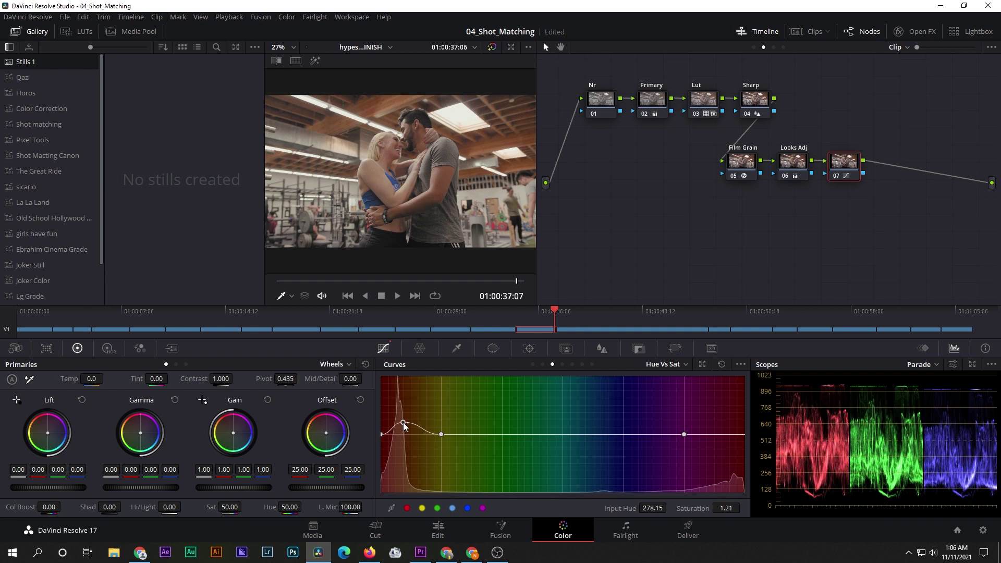